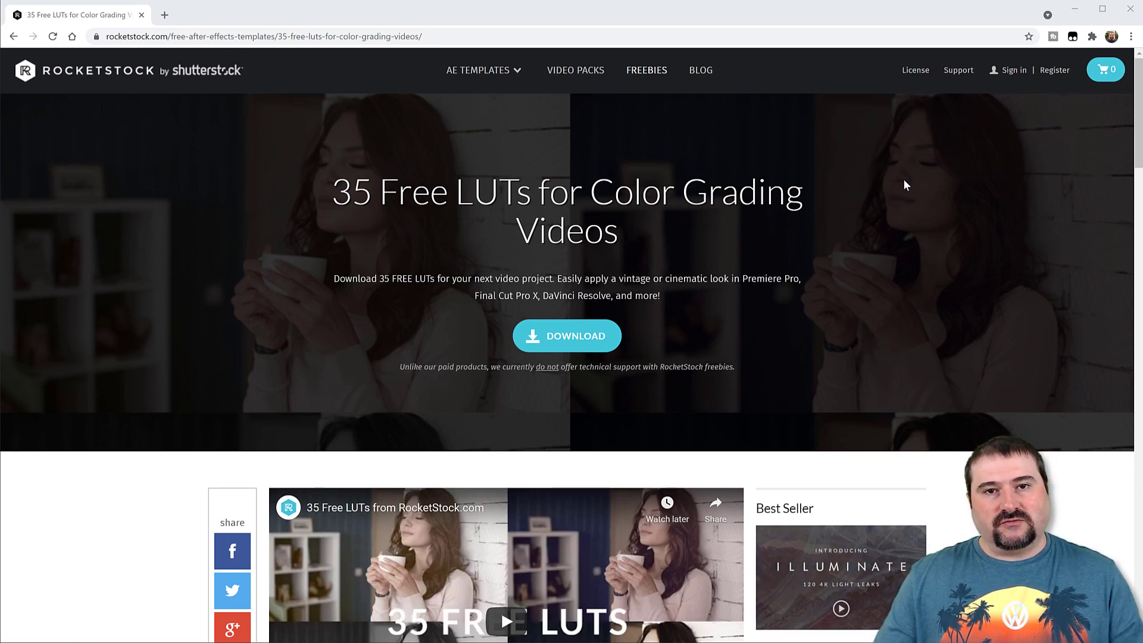
Bring the Chrome window showing the RocketStock free LUTs page into focus.
click(542, 16)
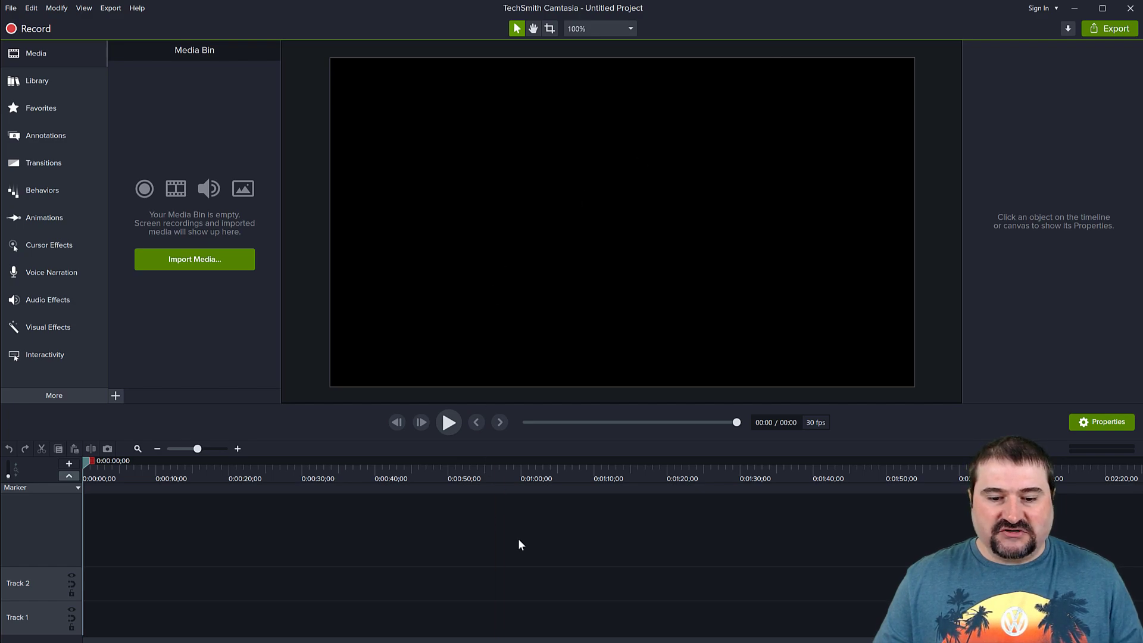
Import the four stock video files from Explorer into the Media Bin.
key(alt+Tab)
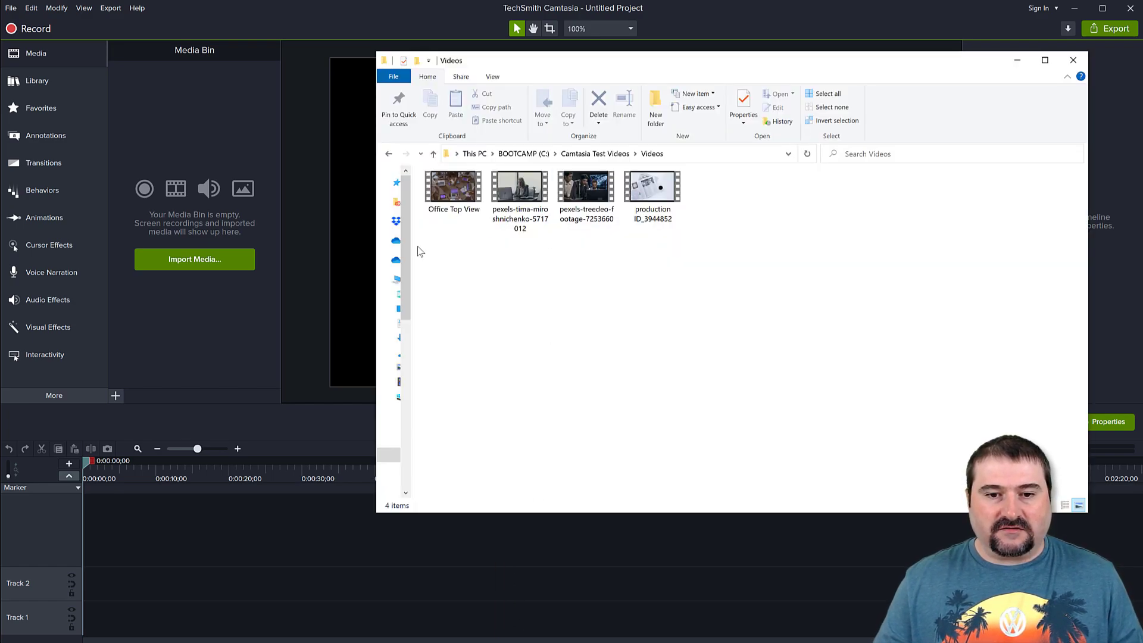
drag(438, 252, 679, 178)
drag(495, 195, 208, 134)
click(351, 16)
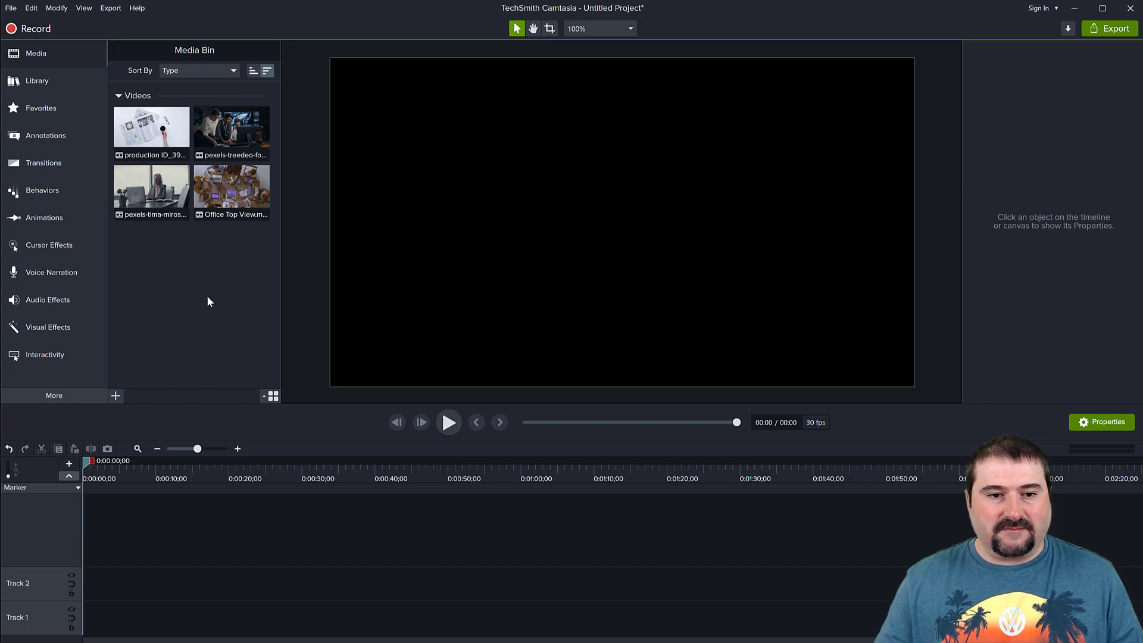
Place all four clips end to end on Track 2, keeping the project at 30 FPS.
drag(134, 293, 248, 120)
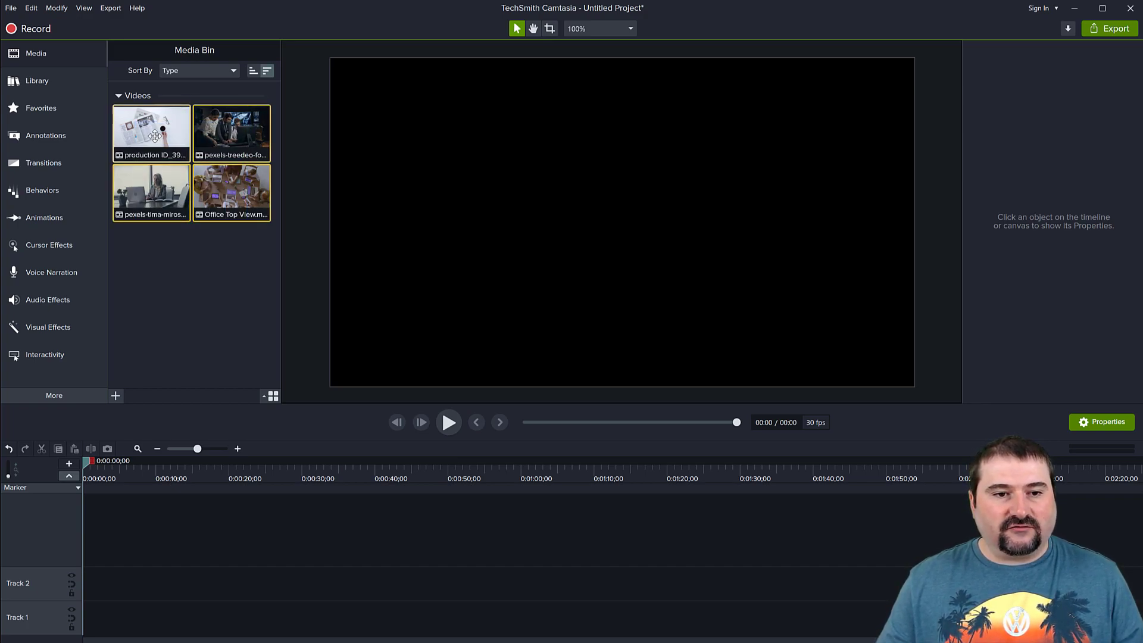
drag(155, 128, 69, 595)
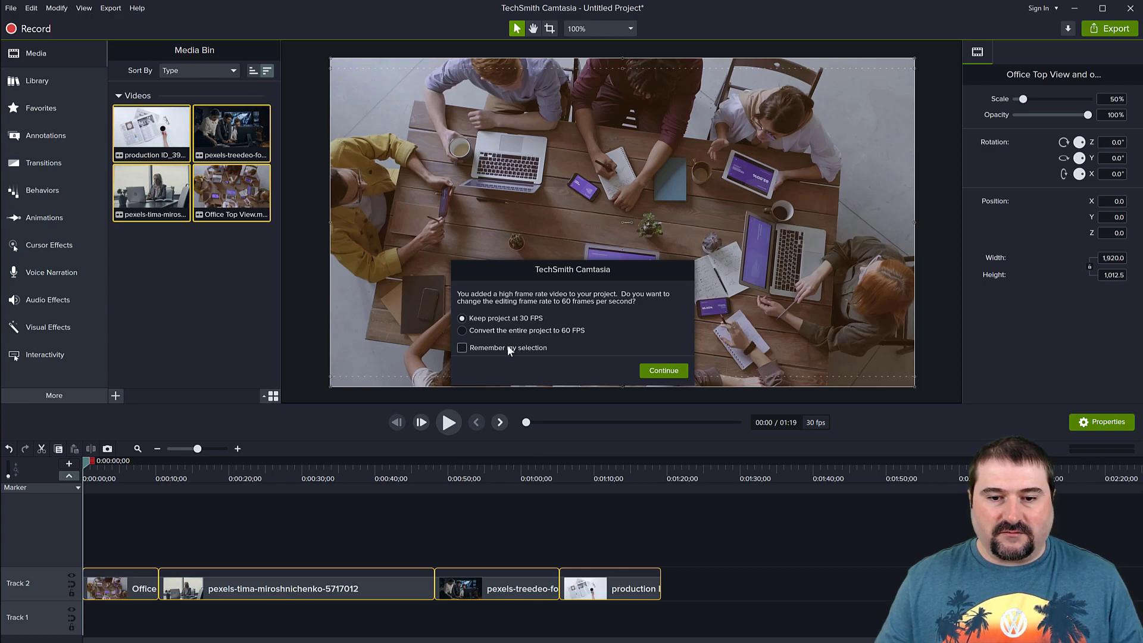
click(653, 373)
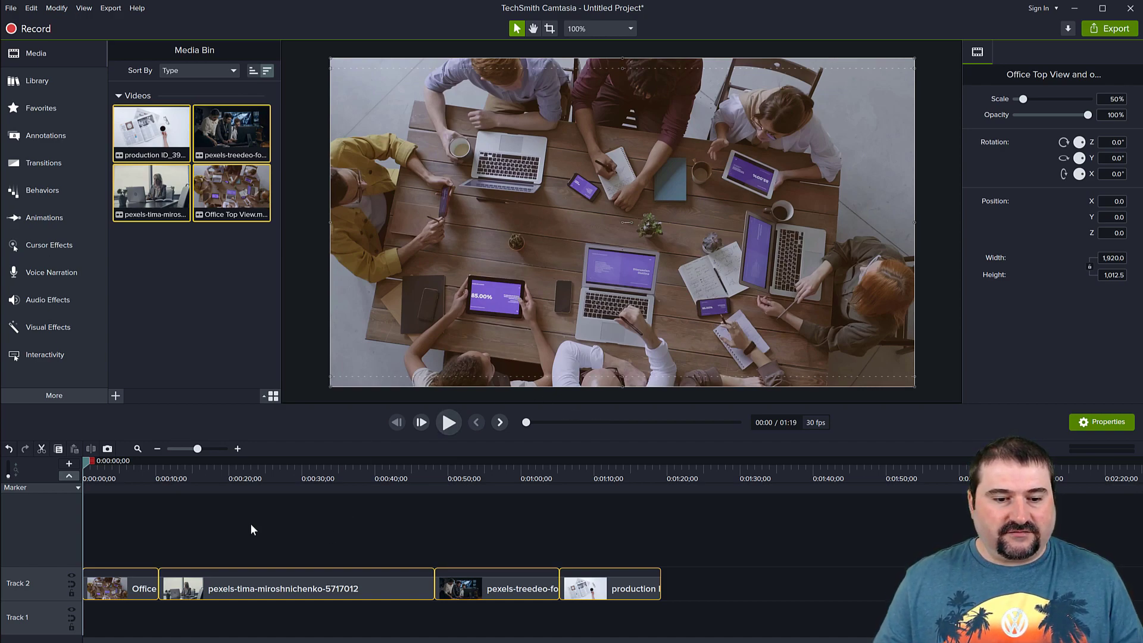
Scrub the timeline through the woman-at-laptop, control-room and newspaper clips.
click(216, 470)
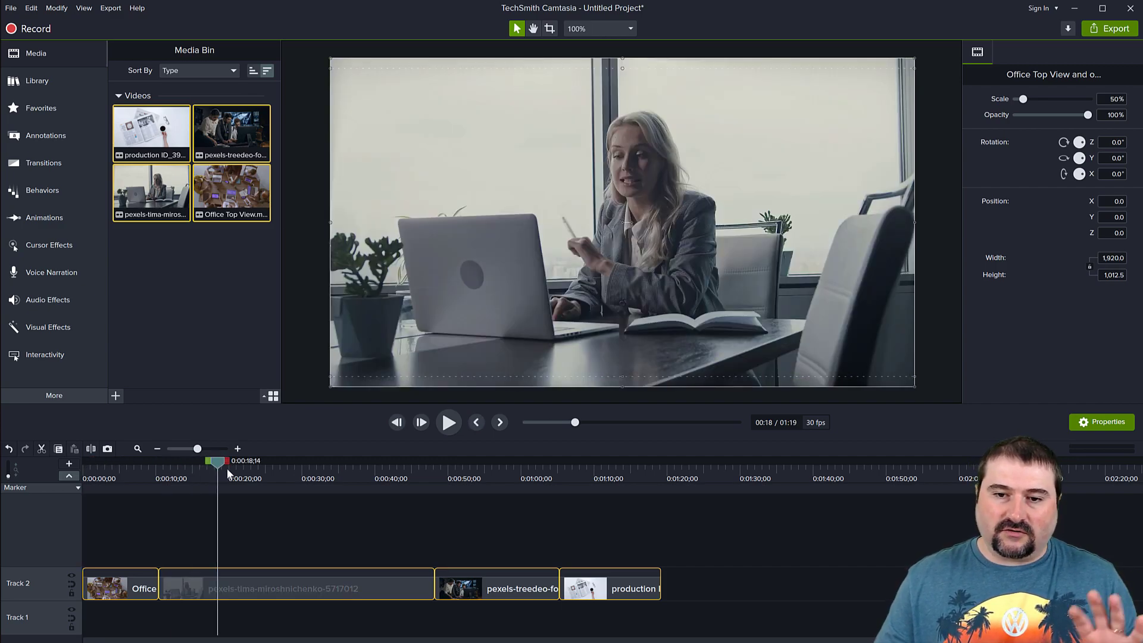
drag(217, 461, 404, 465)
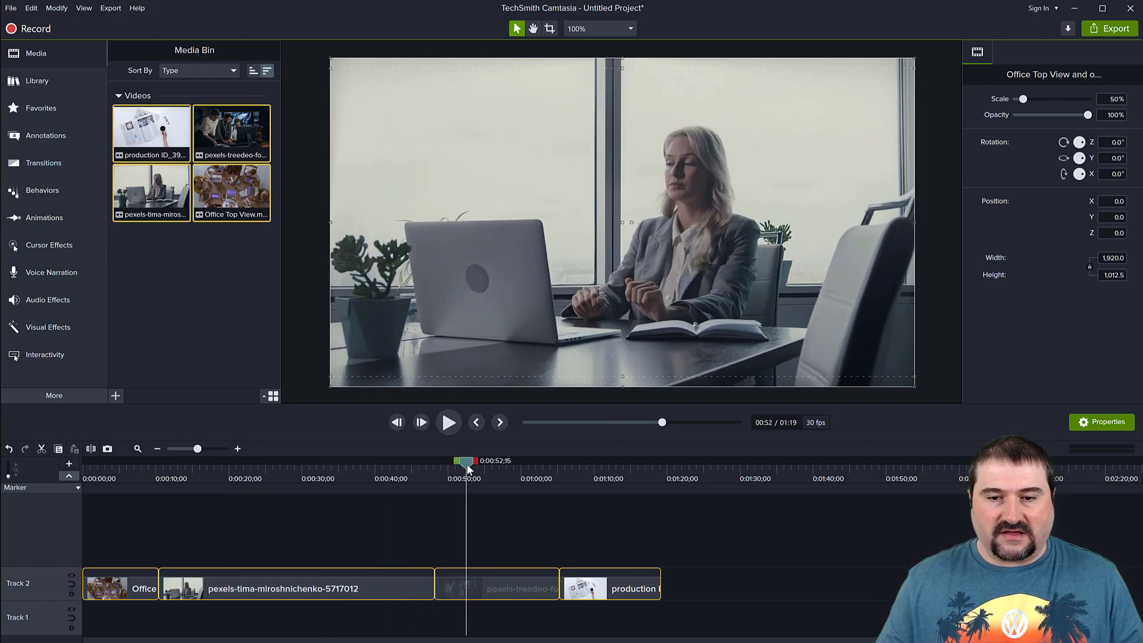
drag(468, 466, 478, 466)
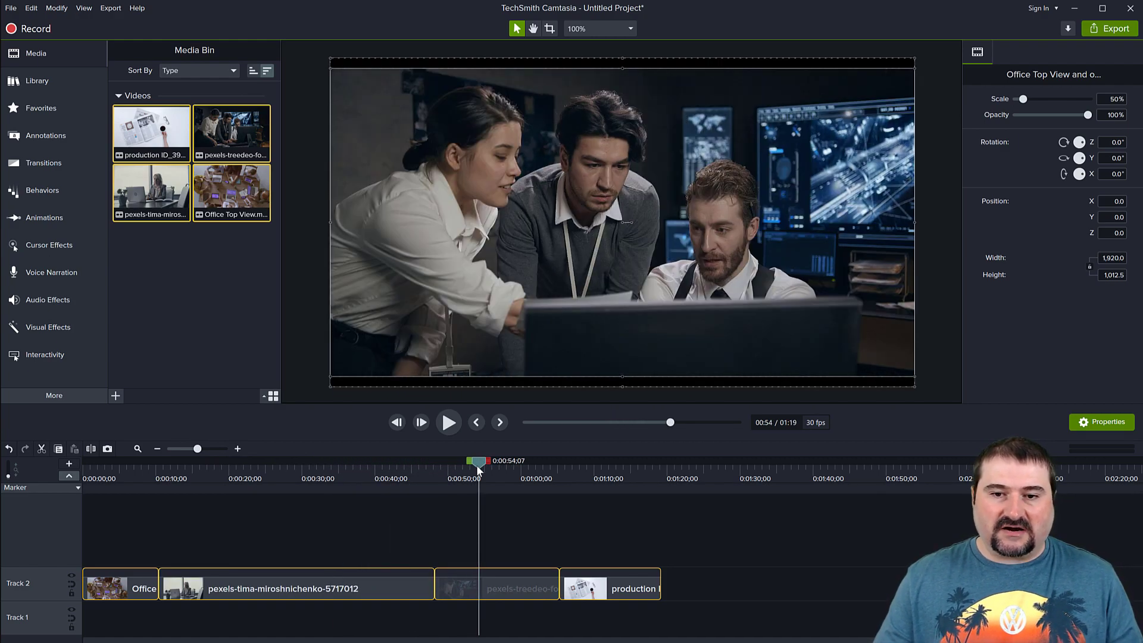
drag(477, 468, 596, 487)
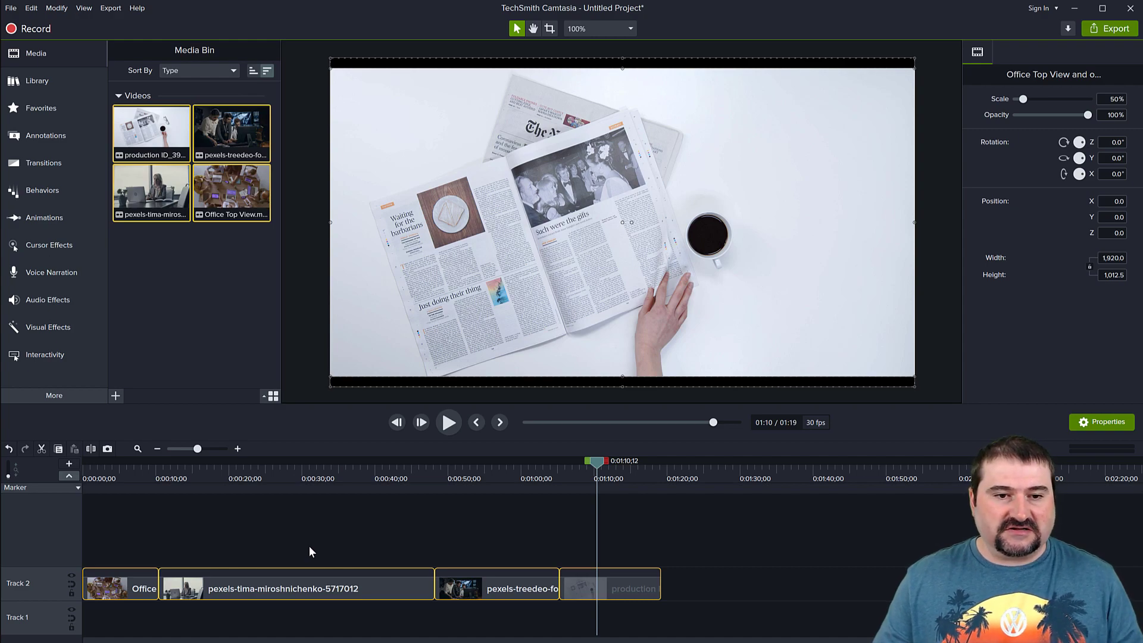
Deselect the clips and apply the Color LUT visual effect to the overhead office clip.
click(144, 318)
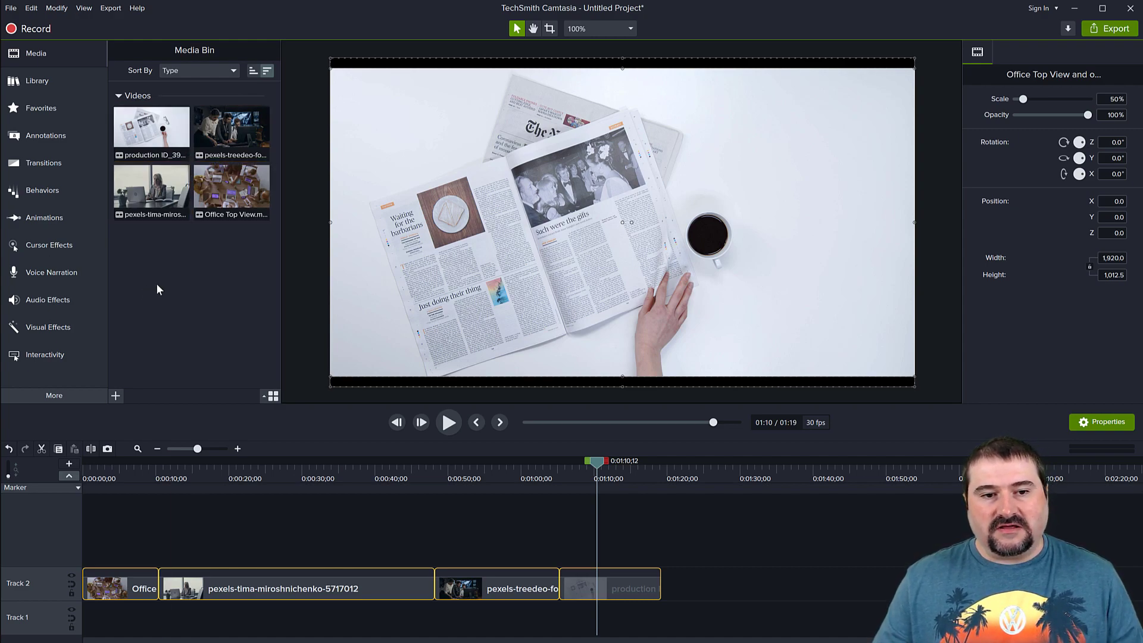
click(180, 510)
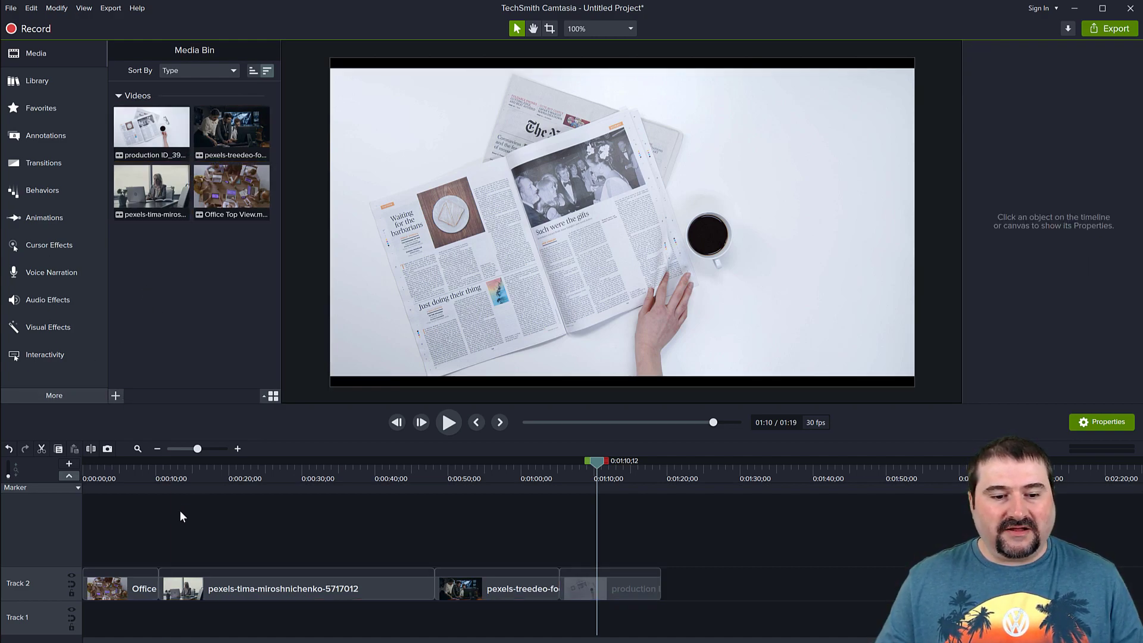
click(121, 467)
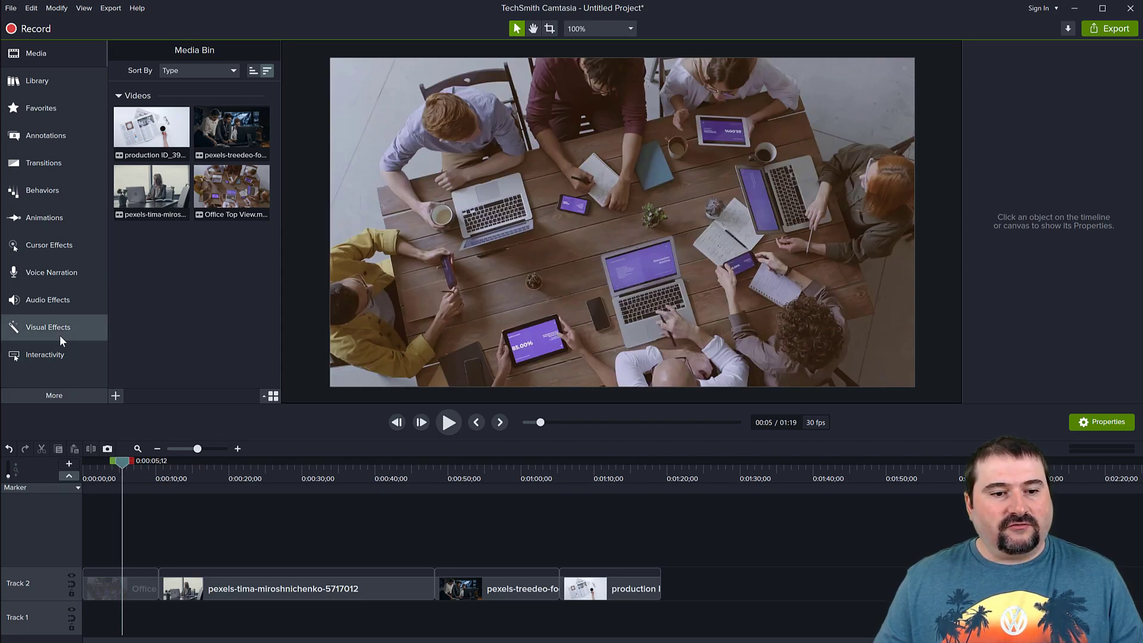
click(56, 332)
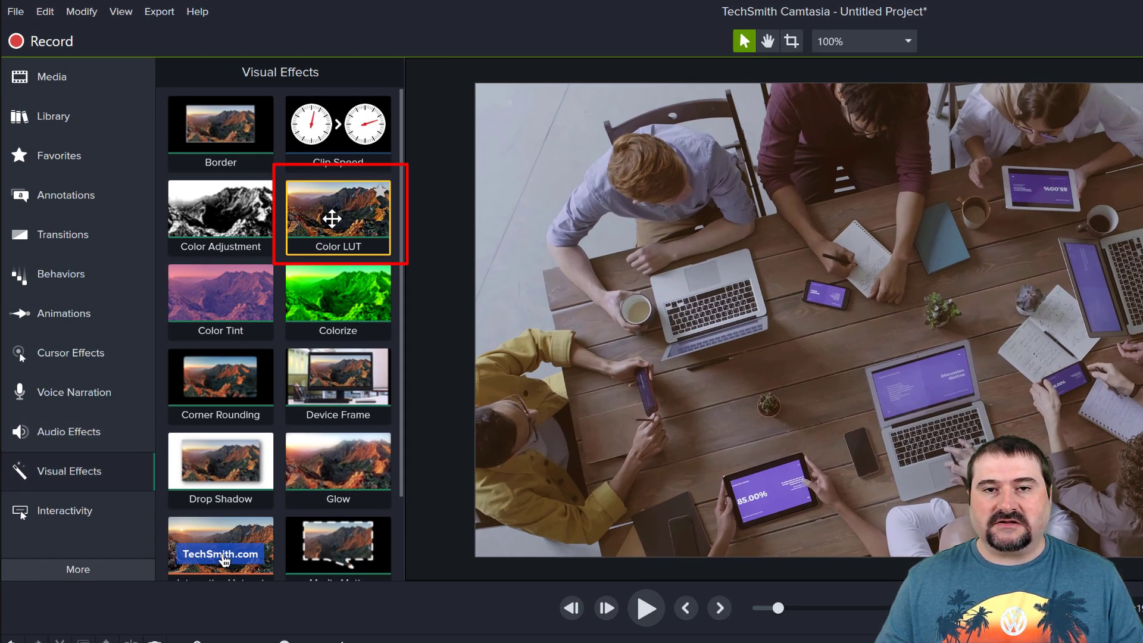
drag(333, 220, 185, 642)
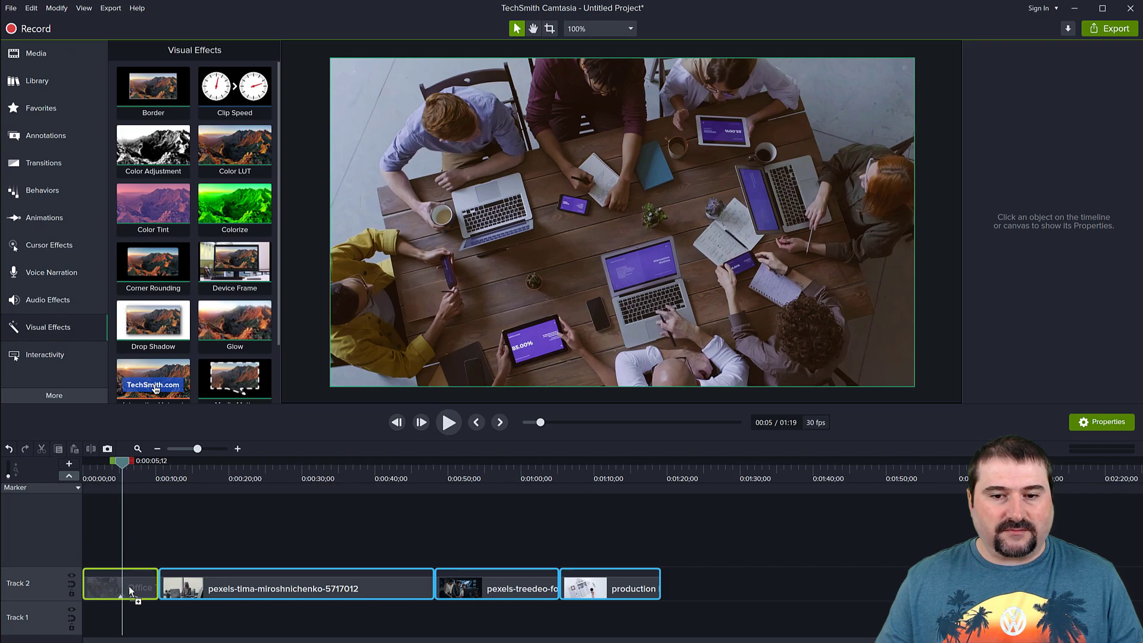
drag(129, 586, 129, 586)
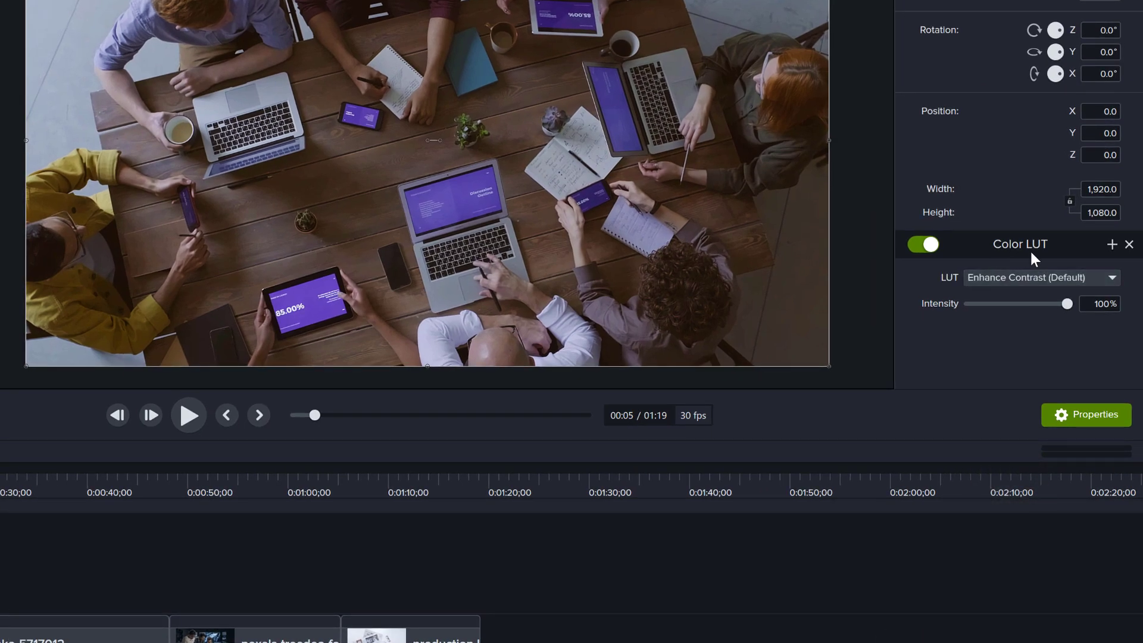
Compare the clip with the LUT on and off, try weaker intensities, and bring up the presets list.
click(924, 244)
click(924, 245)
click(924, 245)
click(924, 245)
click(924, 245)
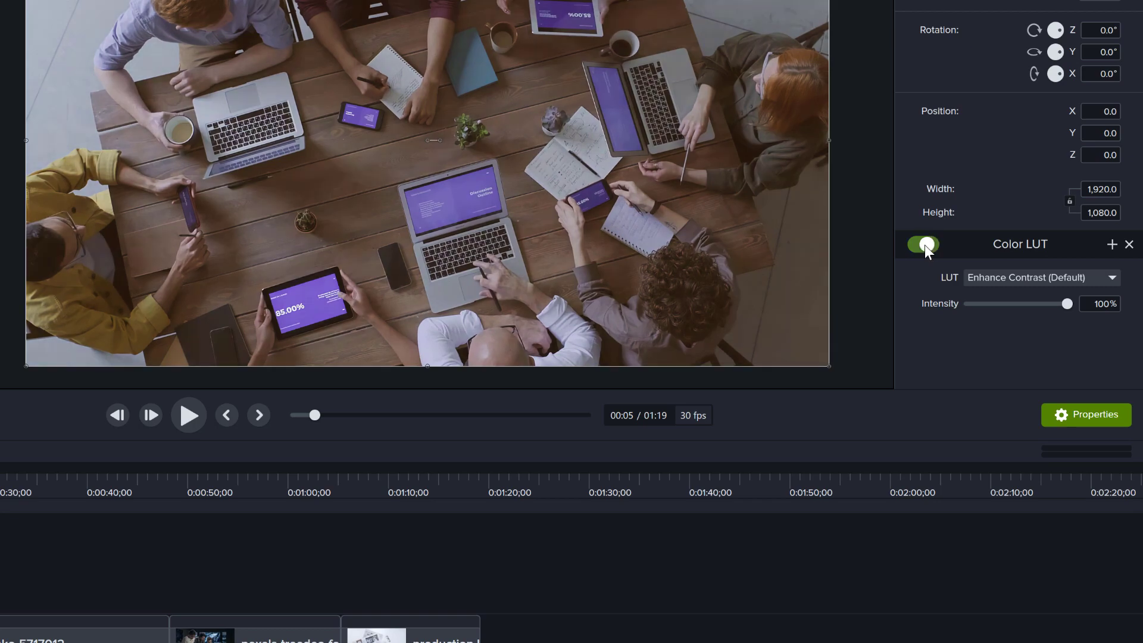
click(924, 244)
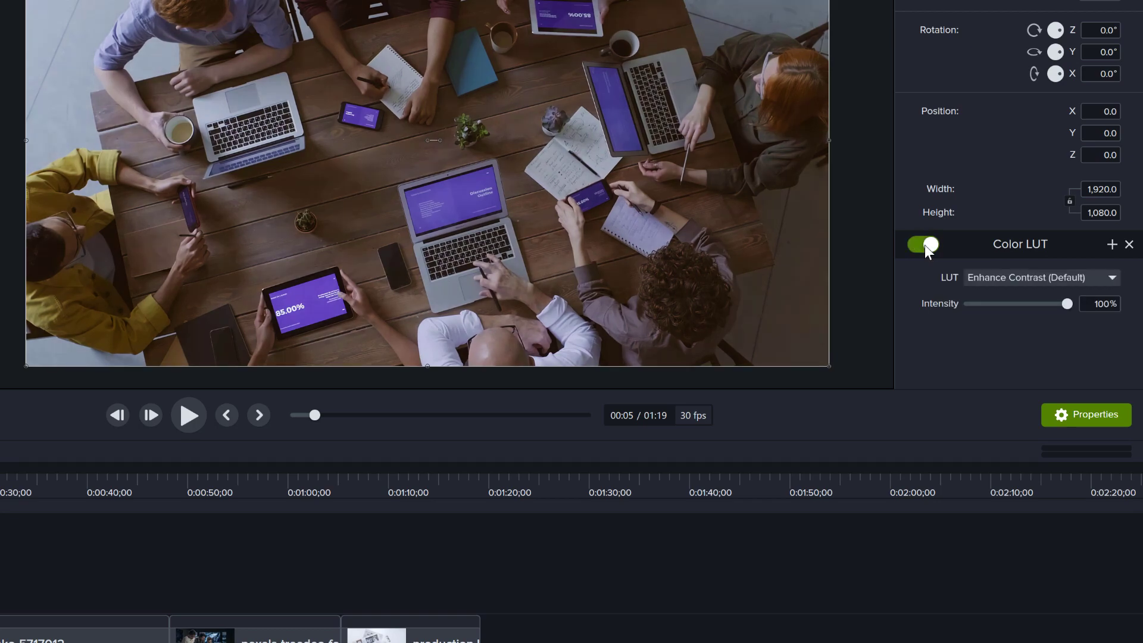
click(924, 245)
click(924, 245)
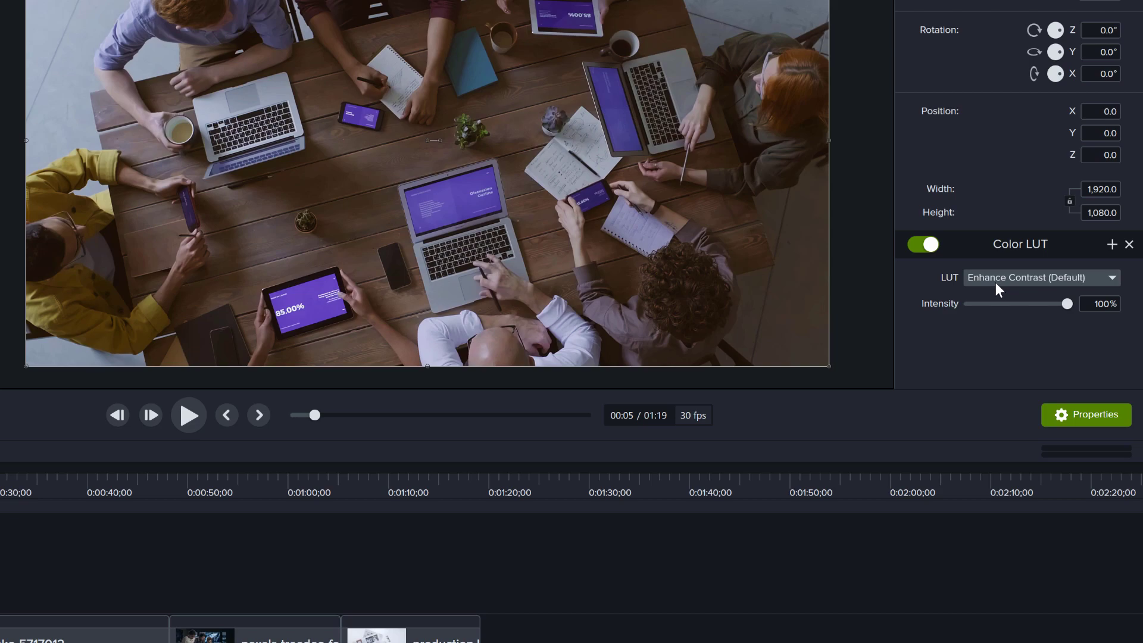
mouse_move(1068, 305)
mouse_down()
mouse_move(973, 309)
mouse_move(1083, 309)
mouse_up()
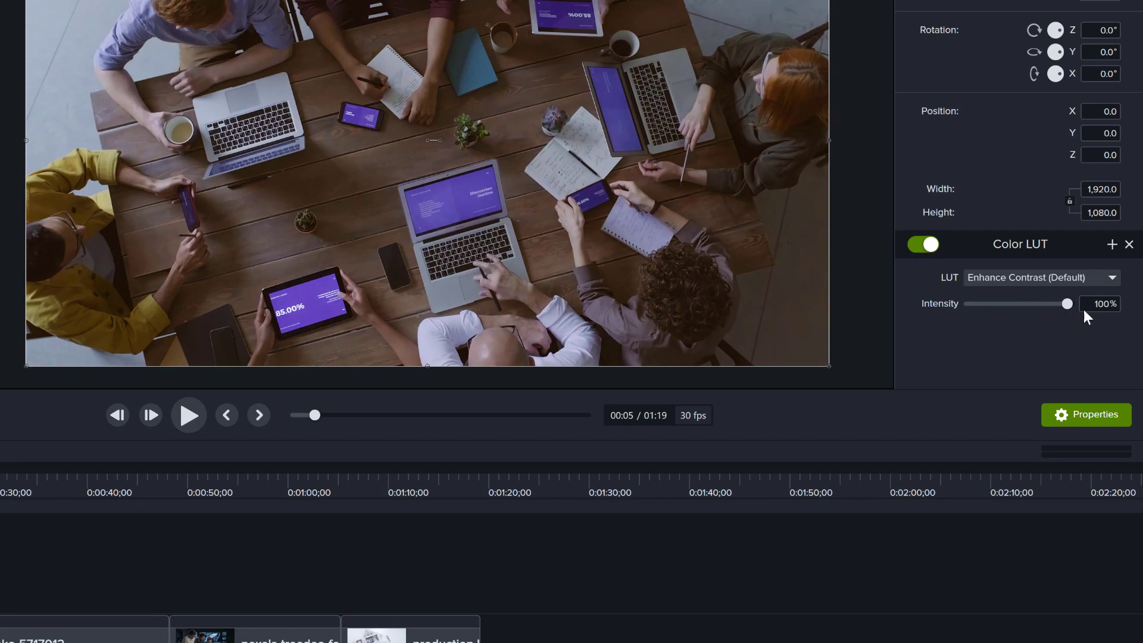
click(1042, 277)
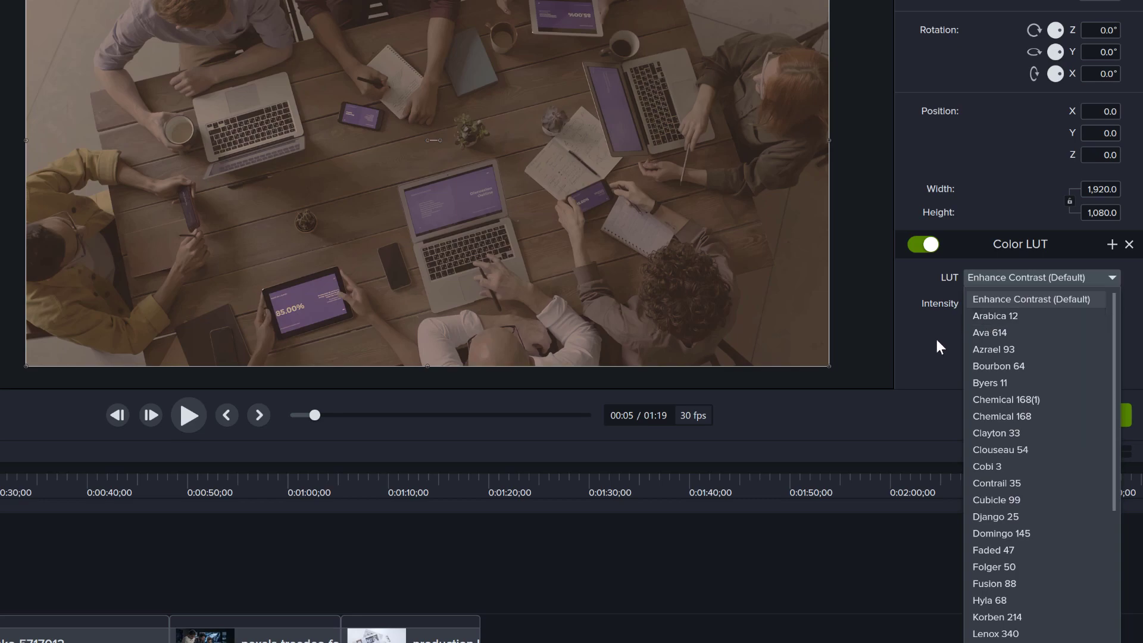
Choose the Paladin 1875 preset from the LUT list.
click(937, 340)
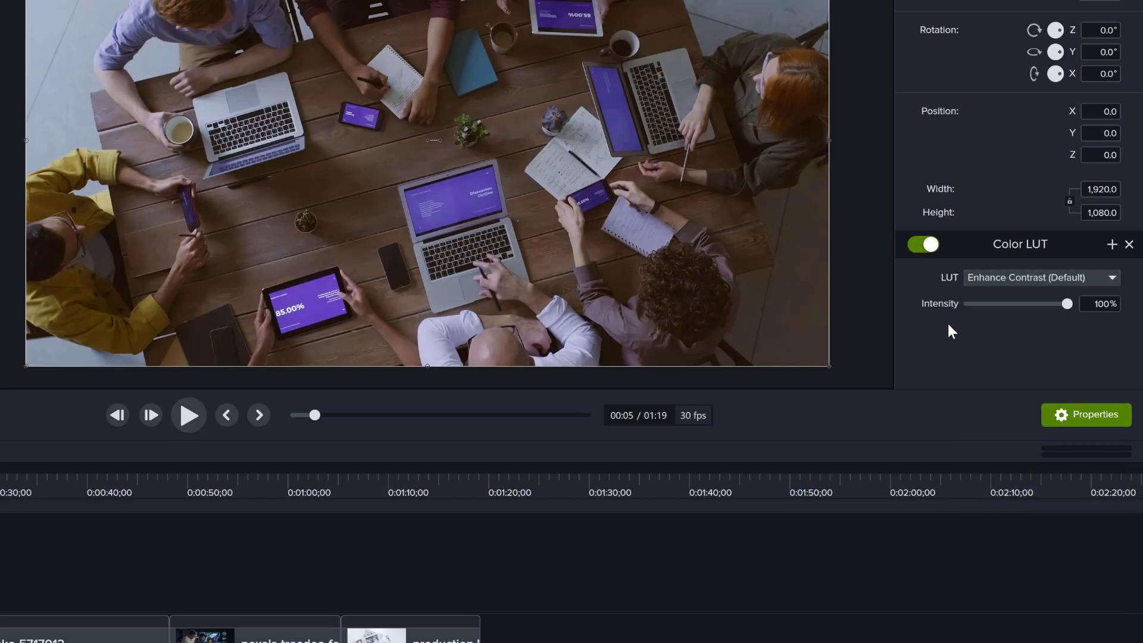
click(1013, 278)
scroll(1067, 520, down, 6)
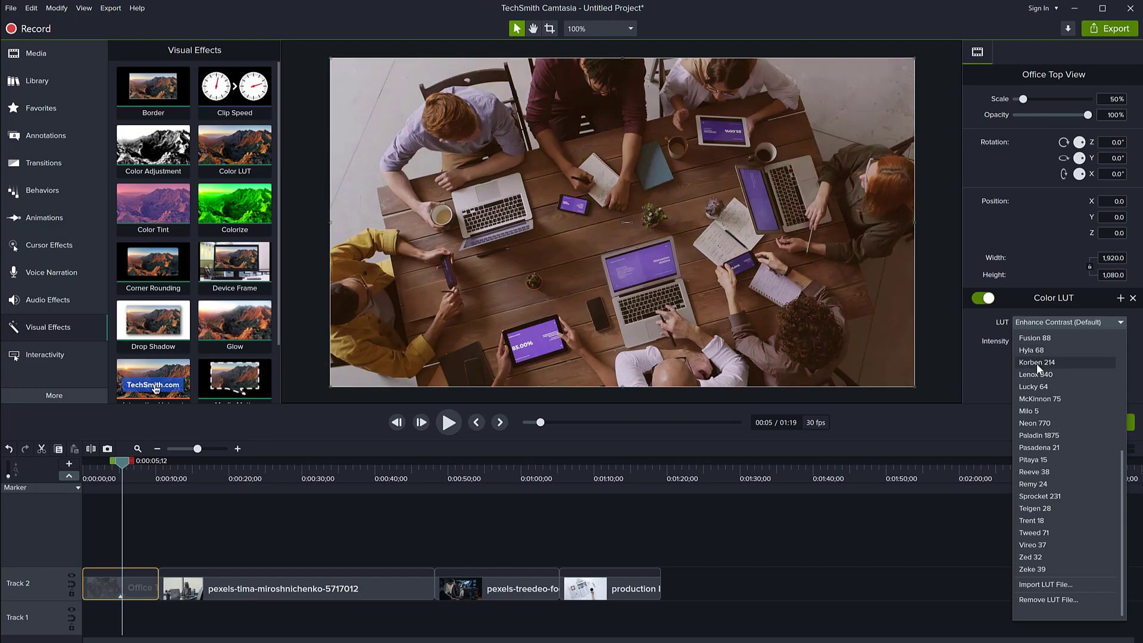
scroll(1036, 363, up, 6)
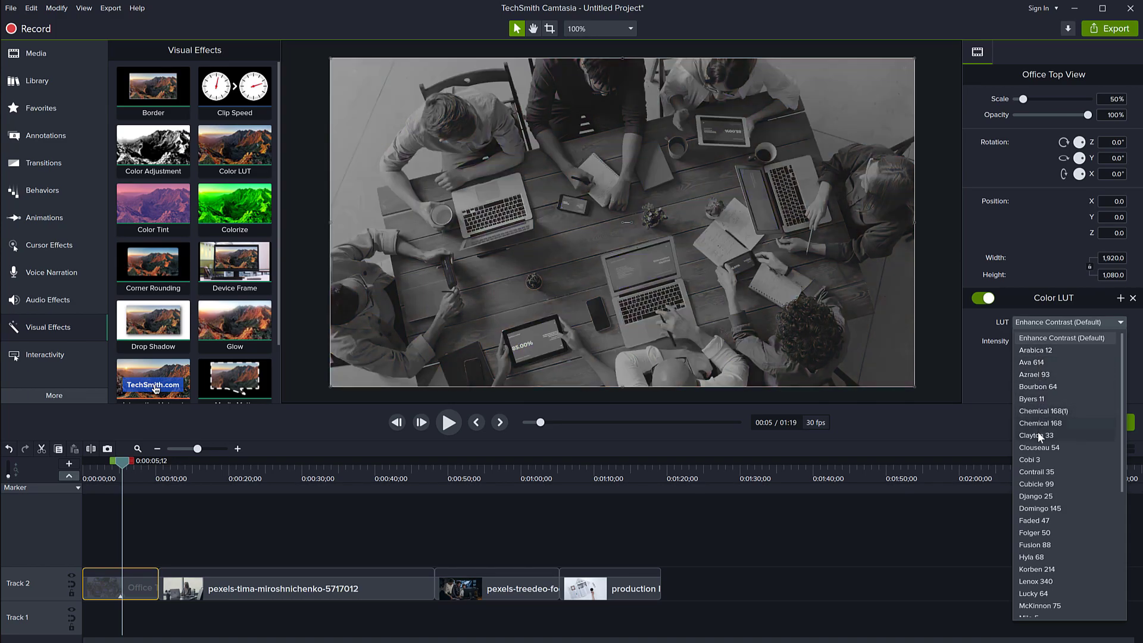
scroll(1039, 485, down, 5)
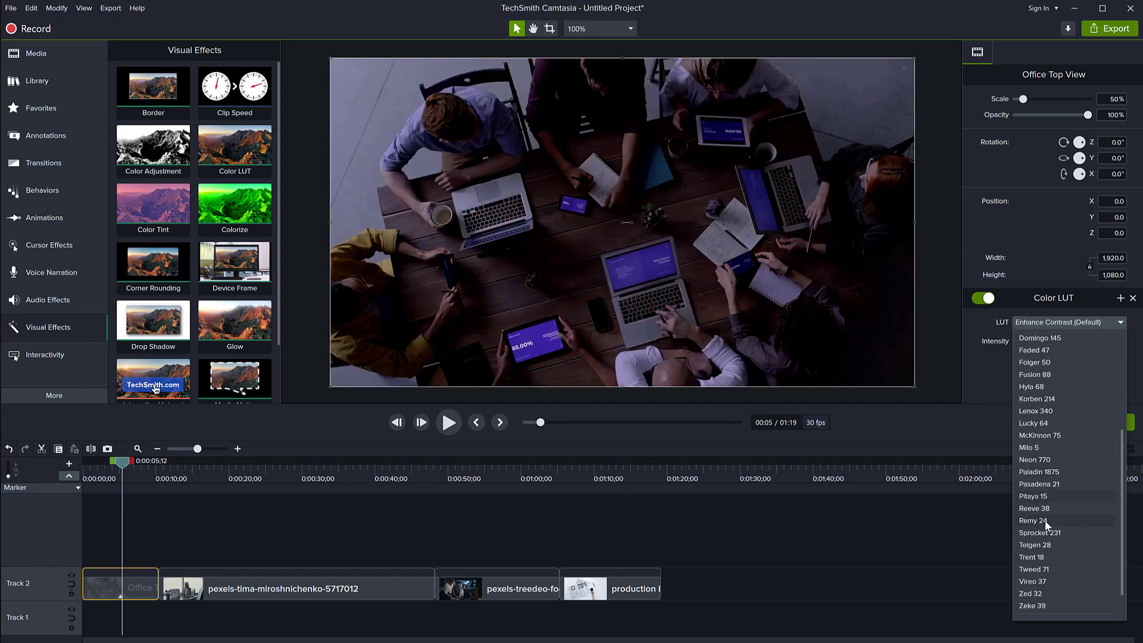
click(1038, 473)
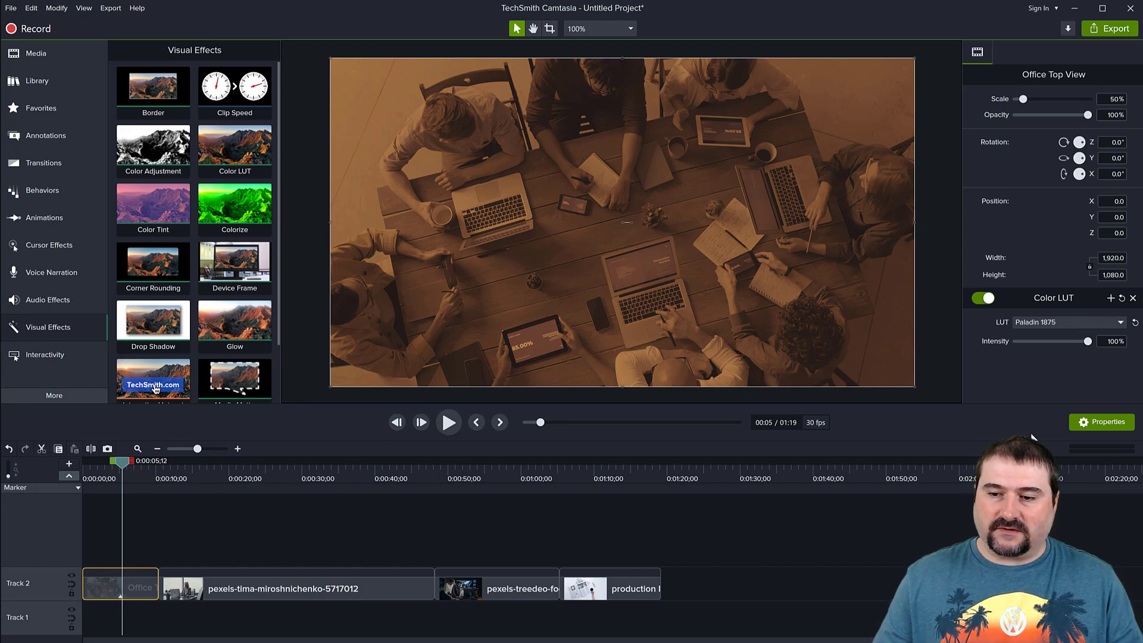
Keep Paladin 1875, test intensity at 72%, return it to 100%, and scrub ahead.
click(1066, 320)
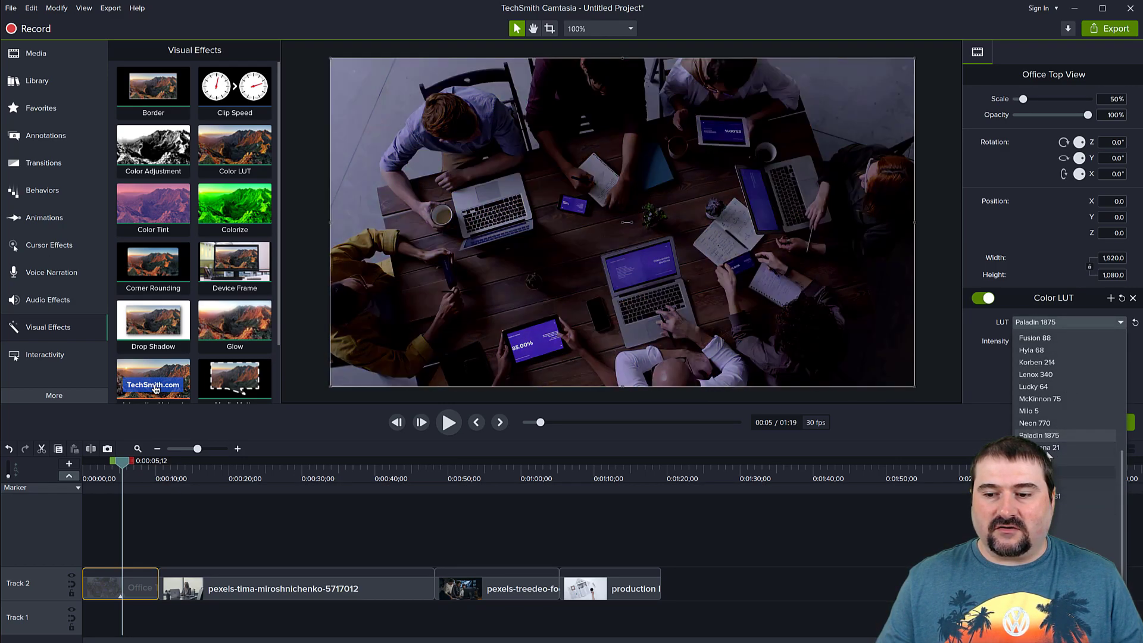
click(1041, 436)
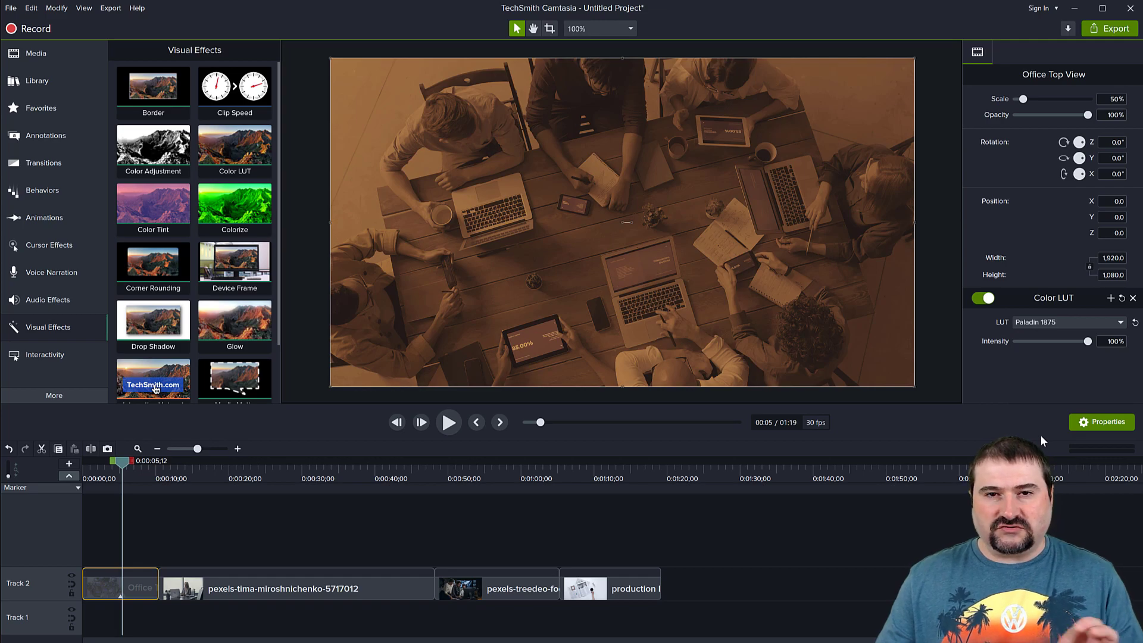
mouse_move(1088, 342)
mouse_down()
mouse_move(1060, 345)
mouse_move(1068, 348)
mouse_up()
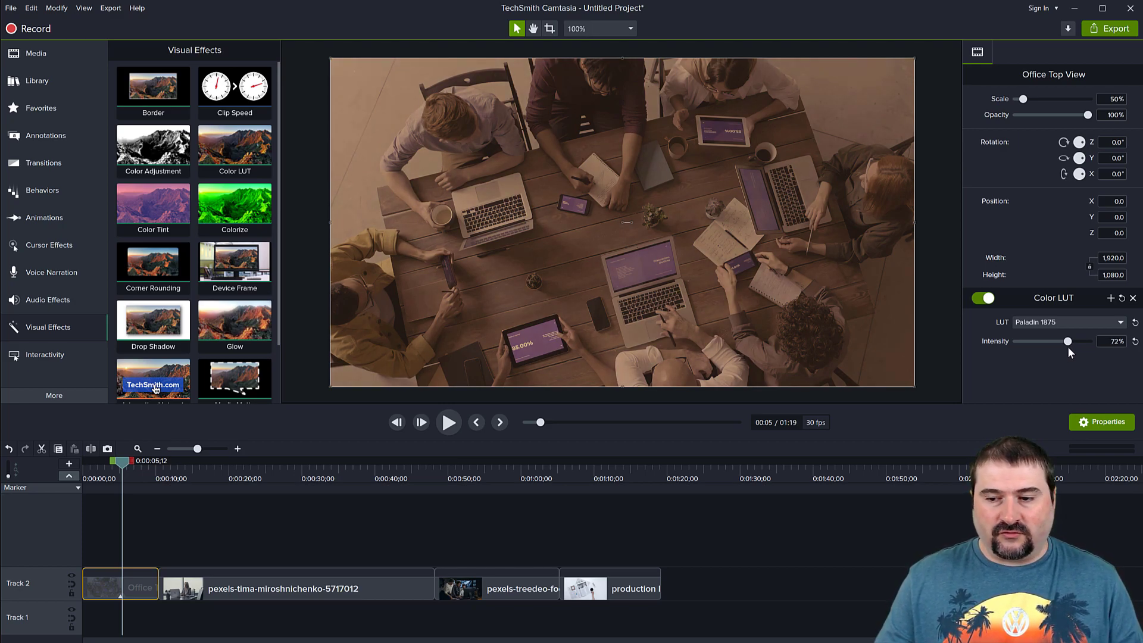
drag(1069, 347, 1092, 341)
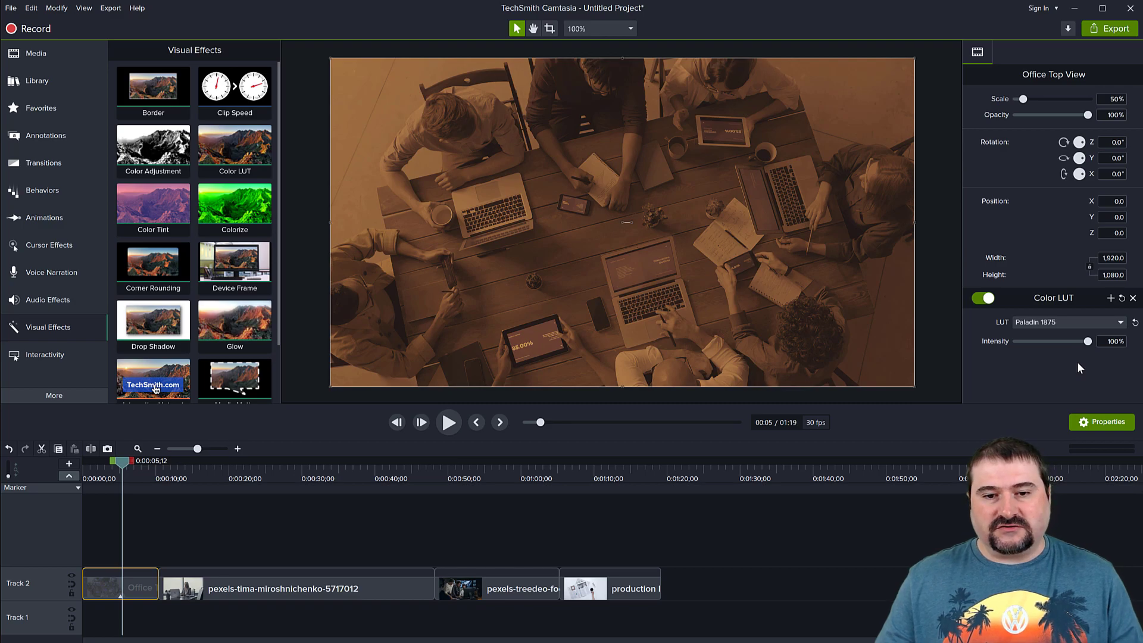
drag(122, 462, 240, 461)
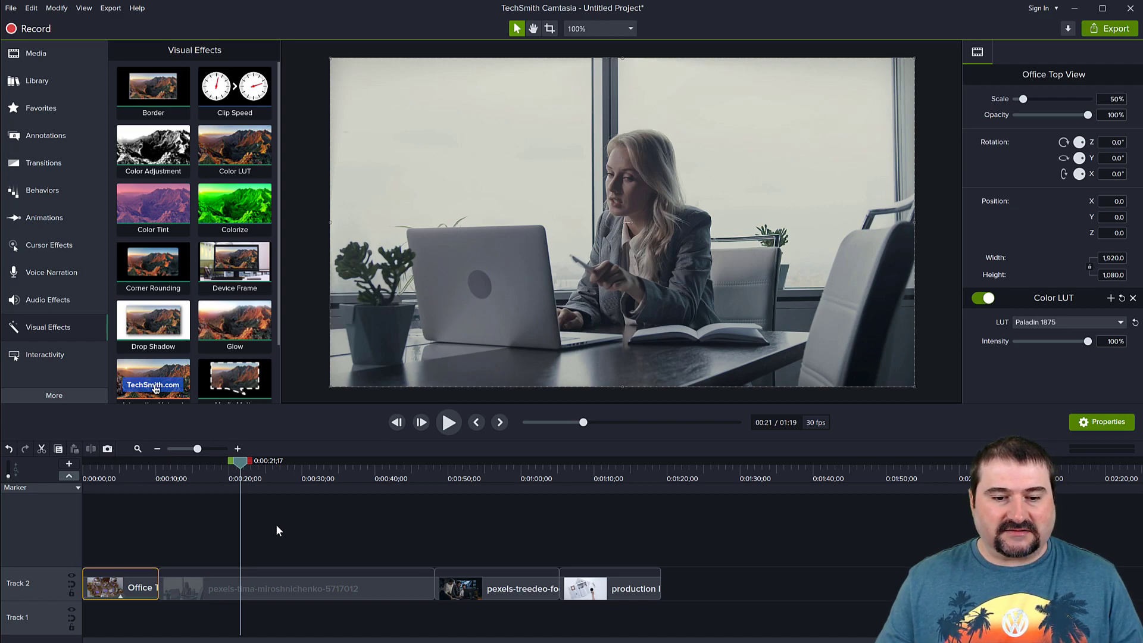
Add a Color LUT effect to the other three clips on Track 2.
drag(255, 520, 591, 595)
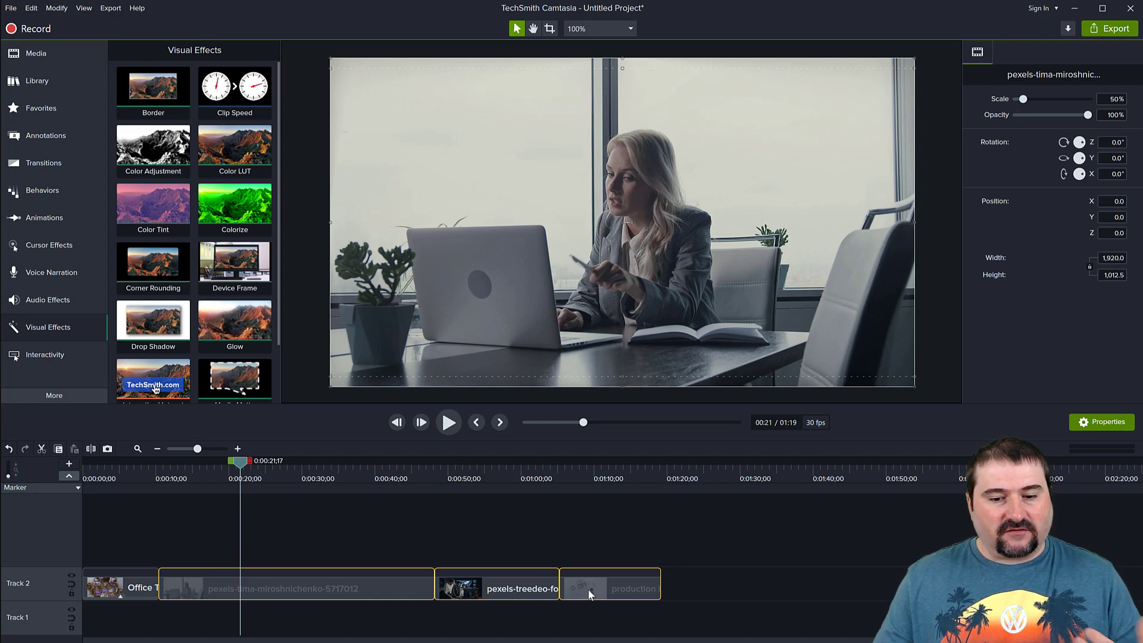
click(244, 171)
drag(243, 171, 323, 588)
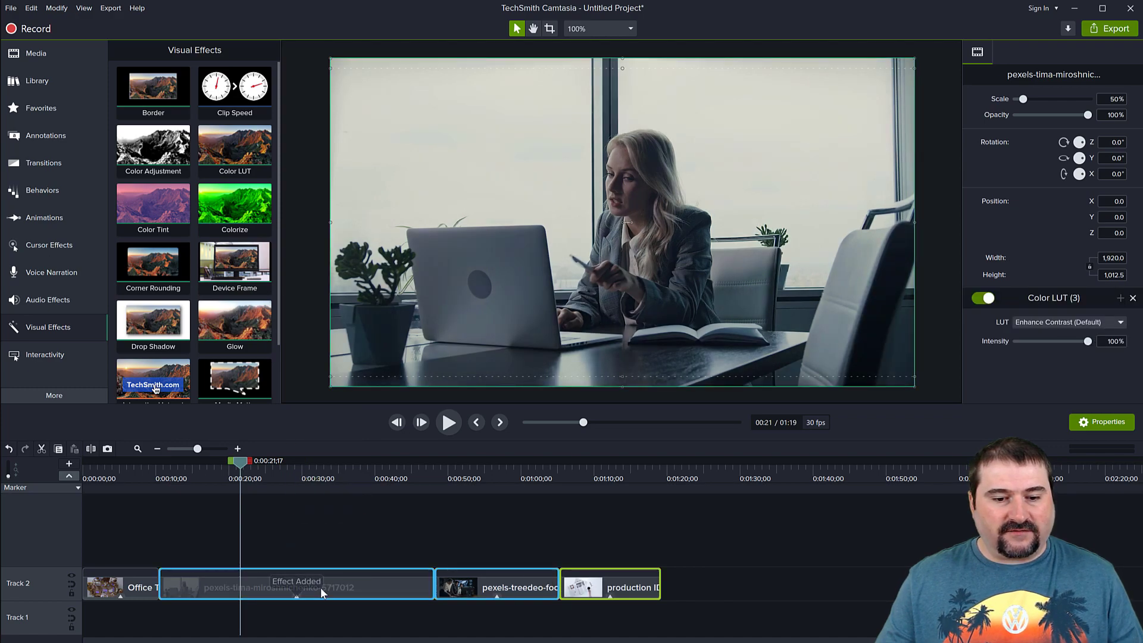
Set all four clips to the Faded 47 LUT and scrub to preview the look.
drag(104, 525, 595, 576)
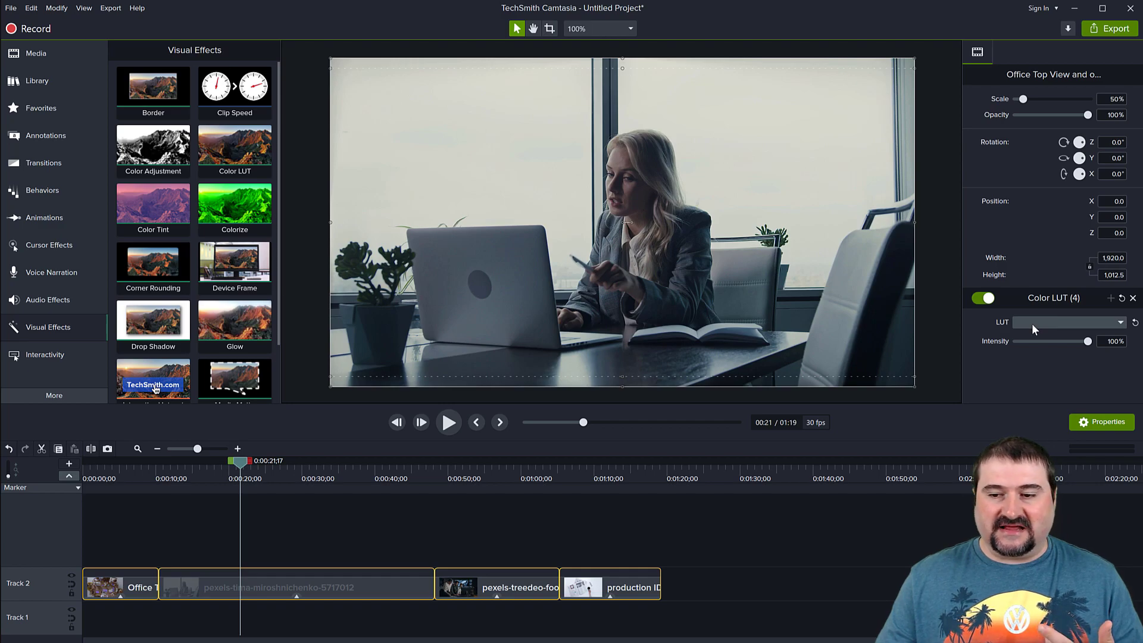
click(1031, 323)
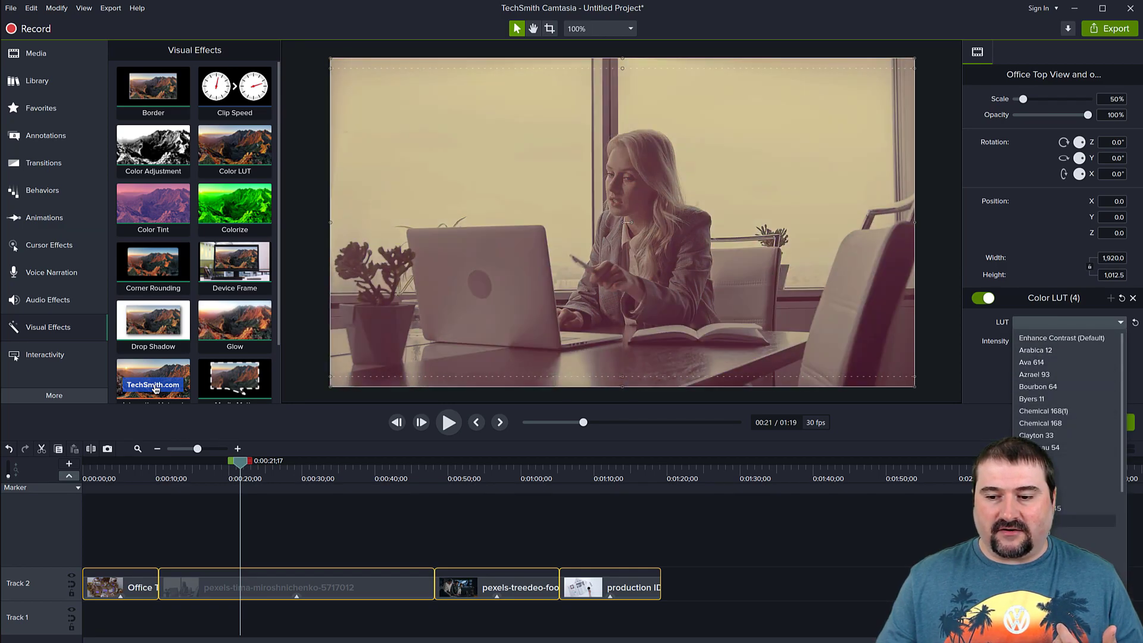
scroll(1034, 424, down, 3)
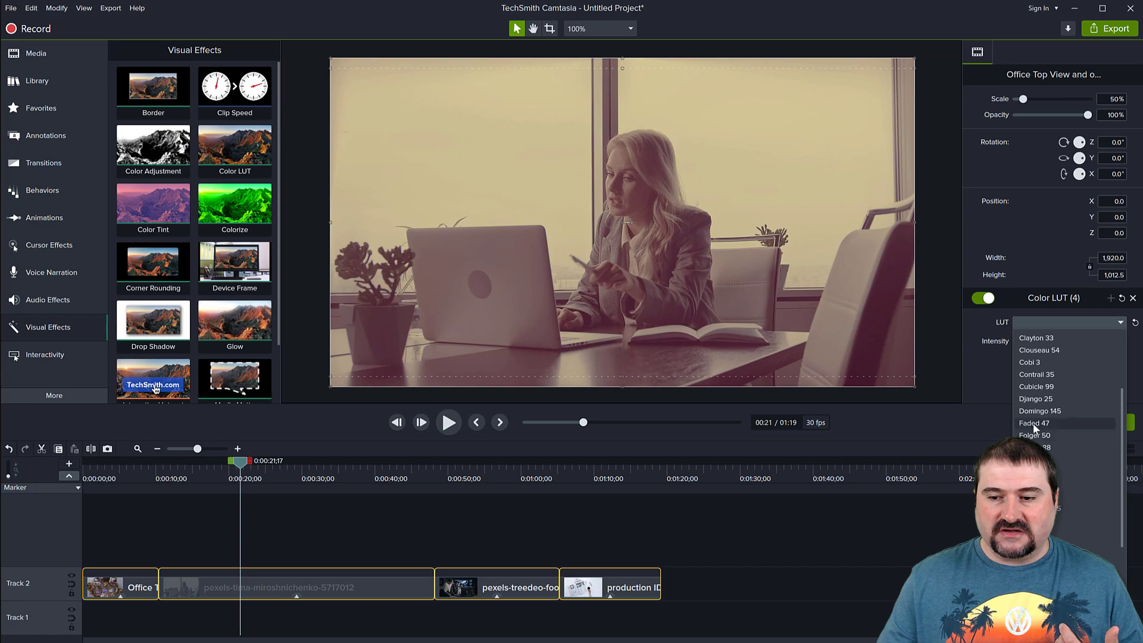
click(1034, 423)
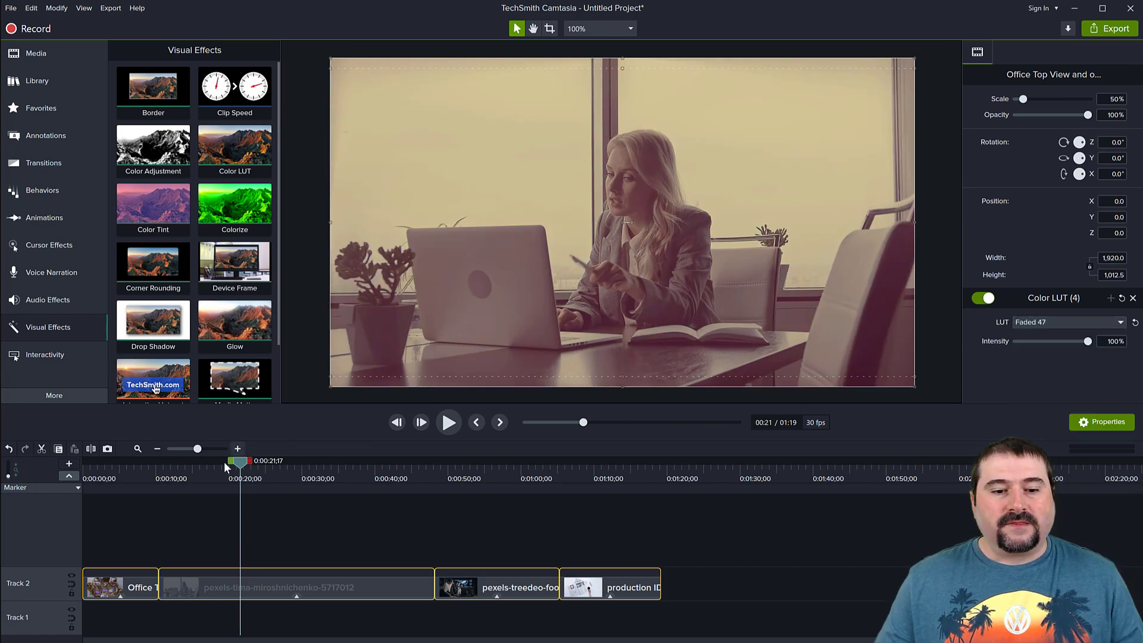
drag(227, 467, 127, 500)
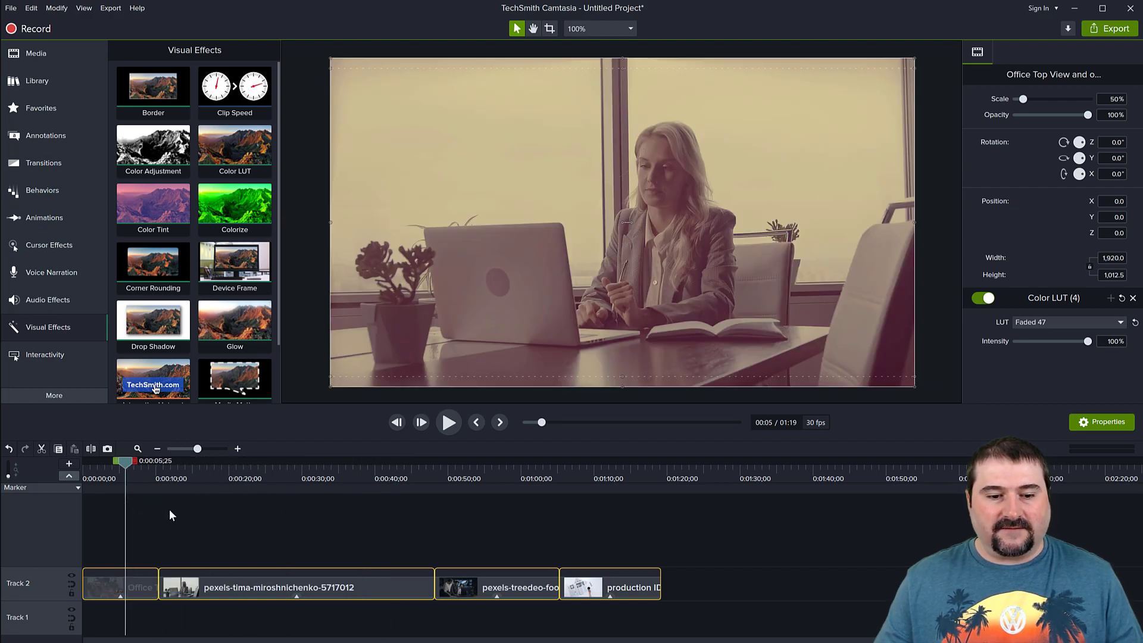
click(196, 516)
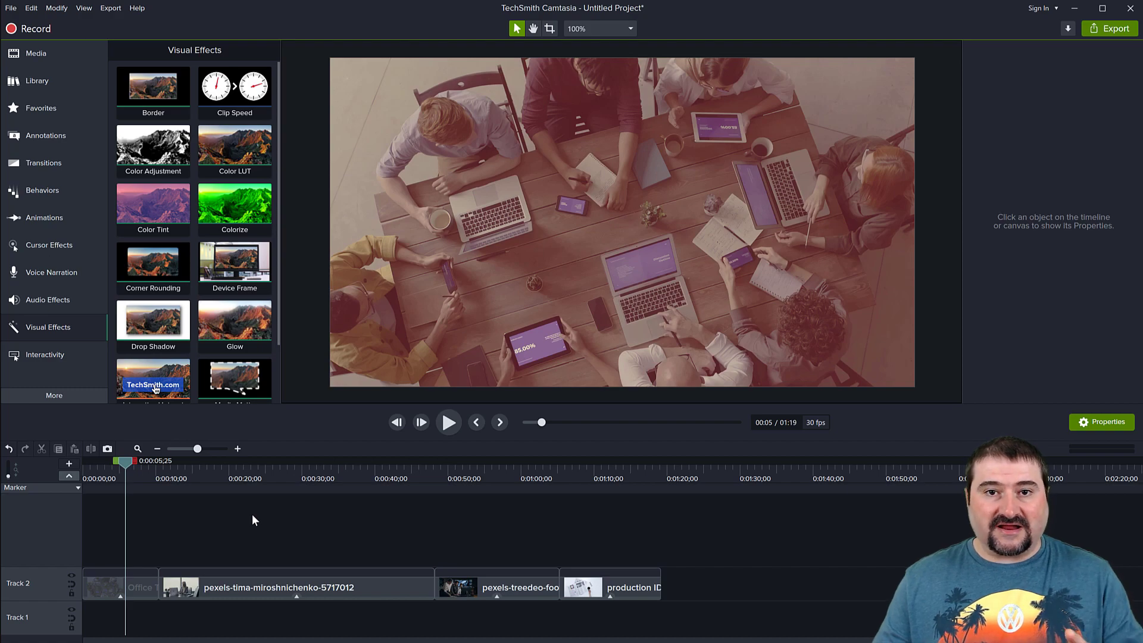
Stack the four clips on Tracks 1–4, all starting at 0:00.
drag(249, 587, 142, 540)
drag(447, 582, 351, 545)
drag(85, 503, 75, 505)
drag(595, 587, 244, 590)
drag(163, 621, 98, 621)
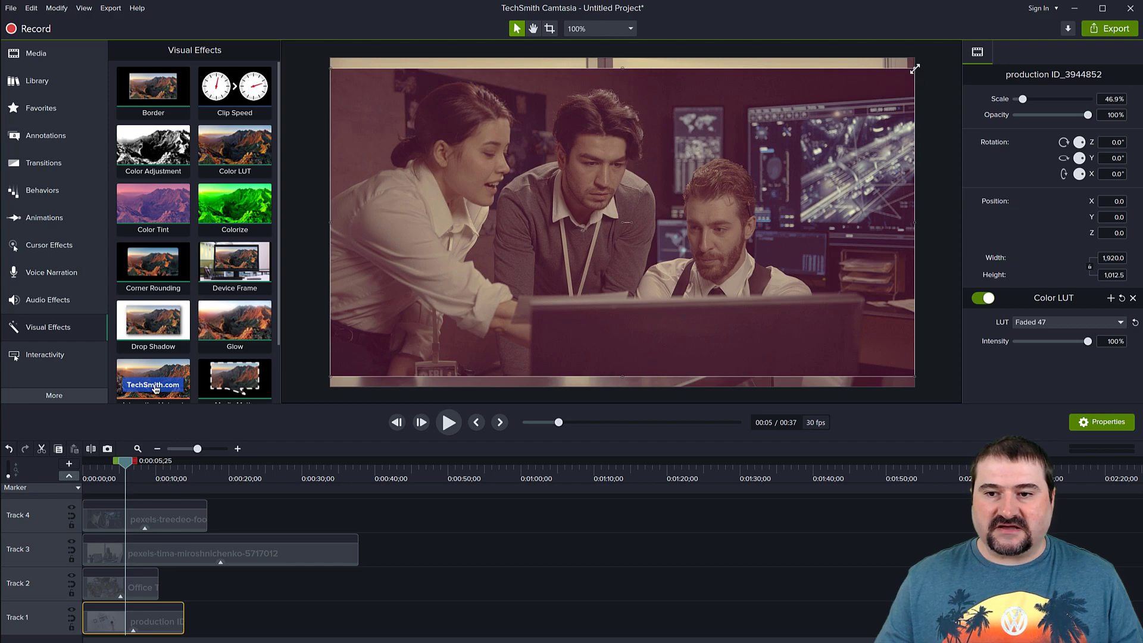
Shrink the men-at-computer, woman-at-laptop and overhead office clips to quarter size on the canvas.
click(715, 180)
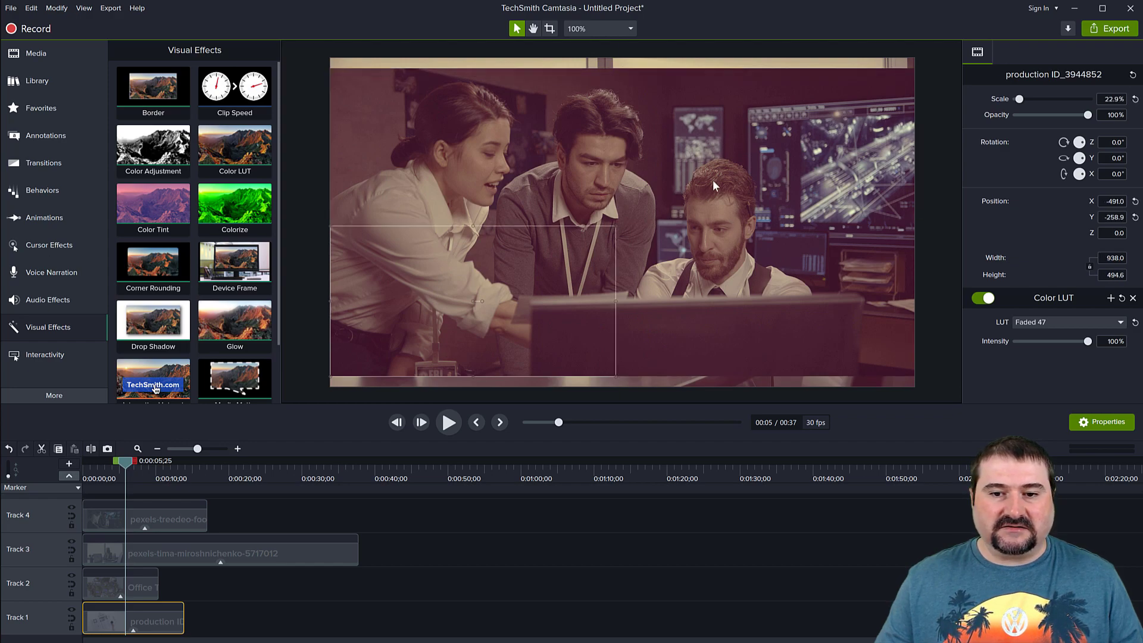
click(917, 75)
click(909, 81)
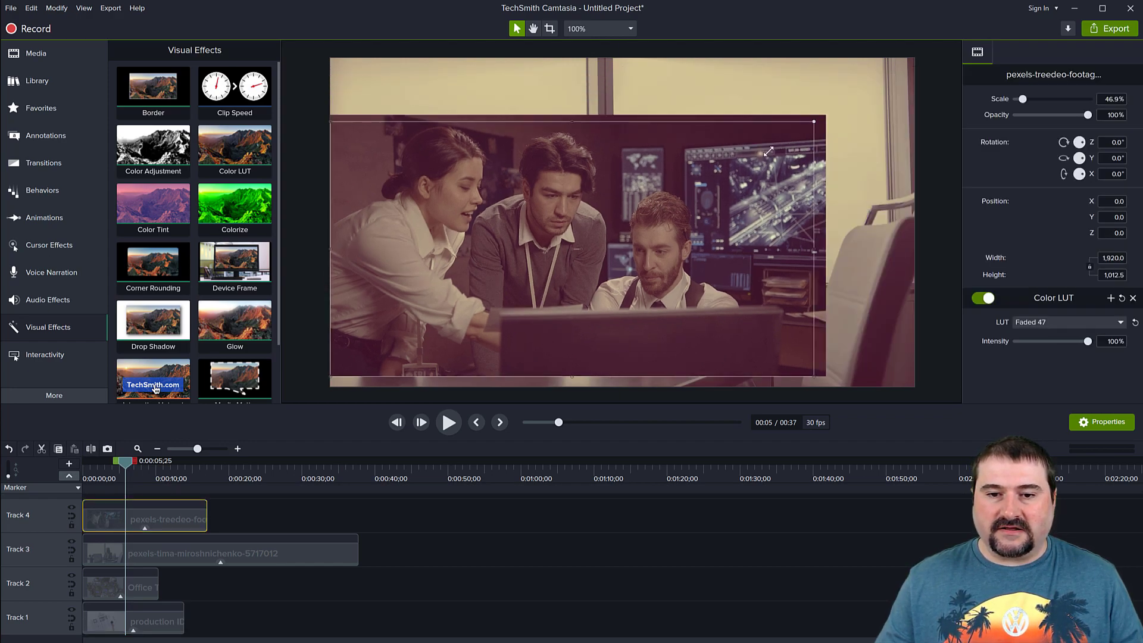
drag(755, 158, 542, 271)
click(787, 147)
drag(919, 63, 655, 203)
click(914, 70)
drag(915, 60, 902, 97)
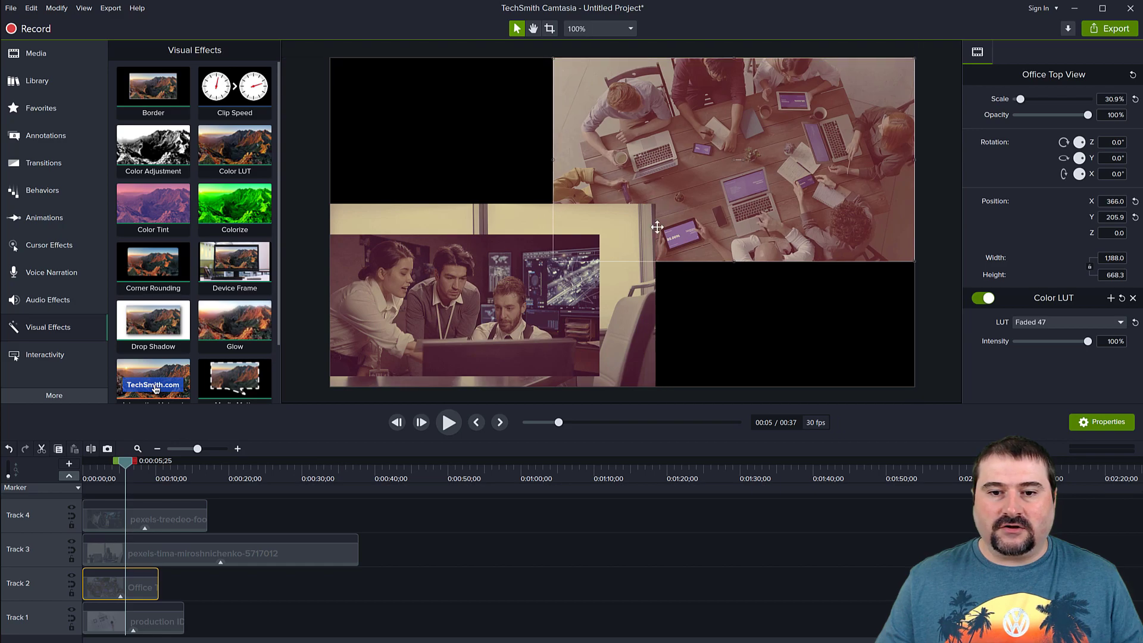
Move the men-at-computer clip to the top-left and woman-at-laptop clip to the lower-right quarter.
drag(519, 275, 512, 99)
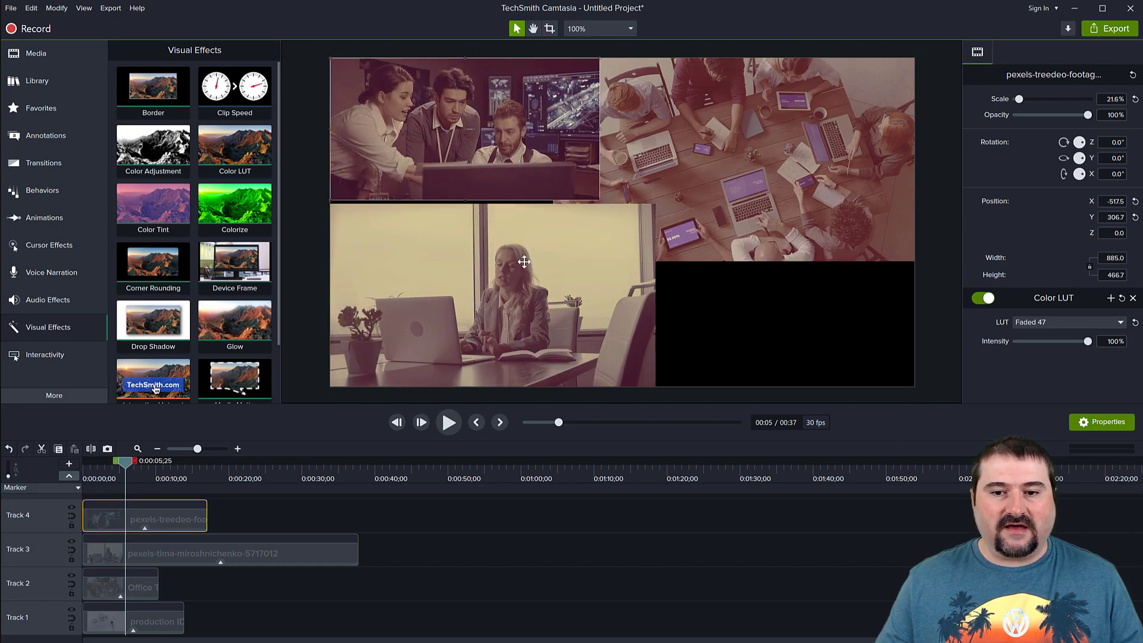
drag(523, 255, 780, 250)
click(526, 286)
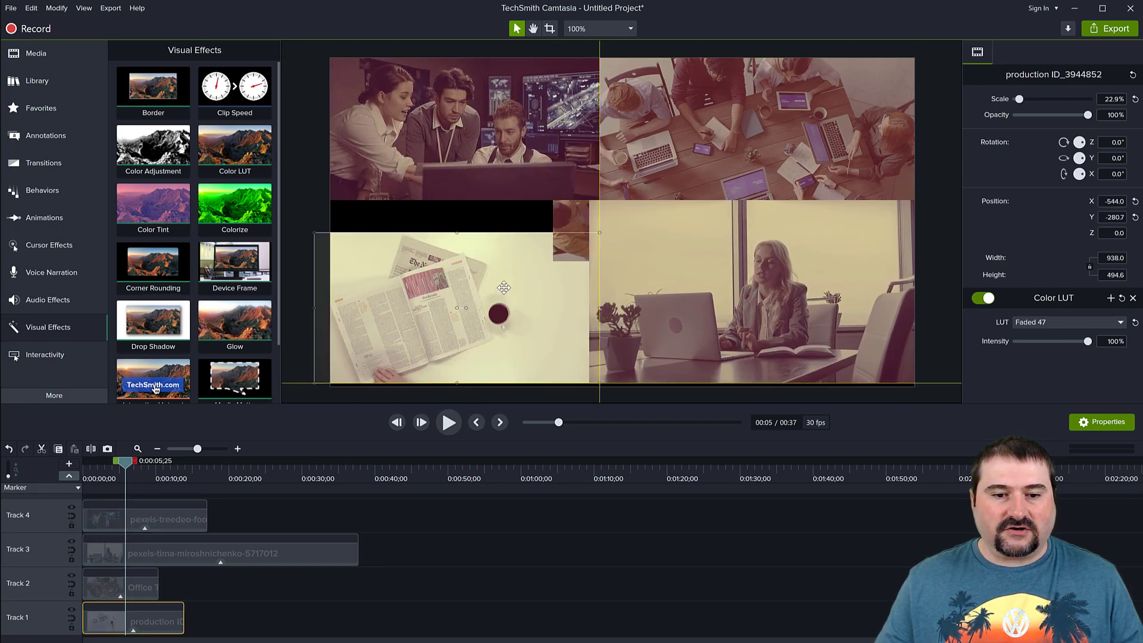
Fit the newspaper clip lower-left, enlarge the top-left clip, and put the overhead office clip on the top track.
drag(589, 227, 603, 239)
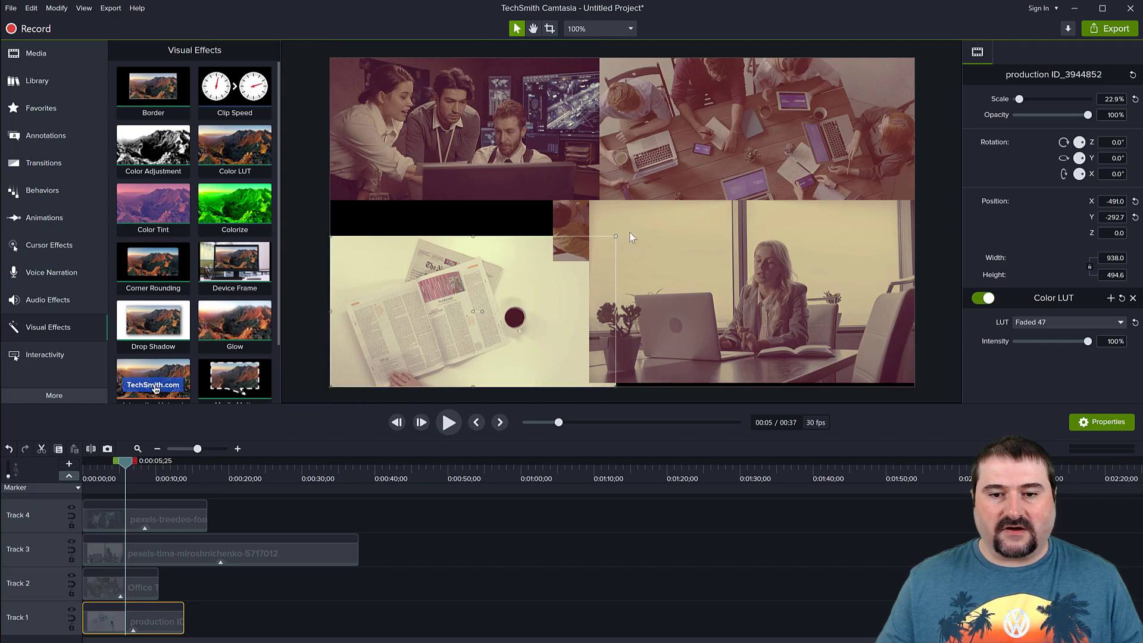
click(614, 229)
click(549, 196)
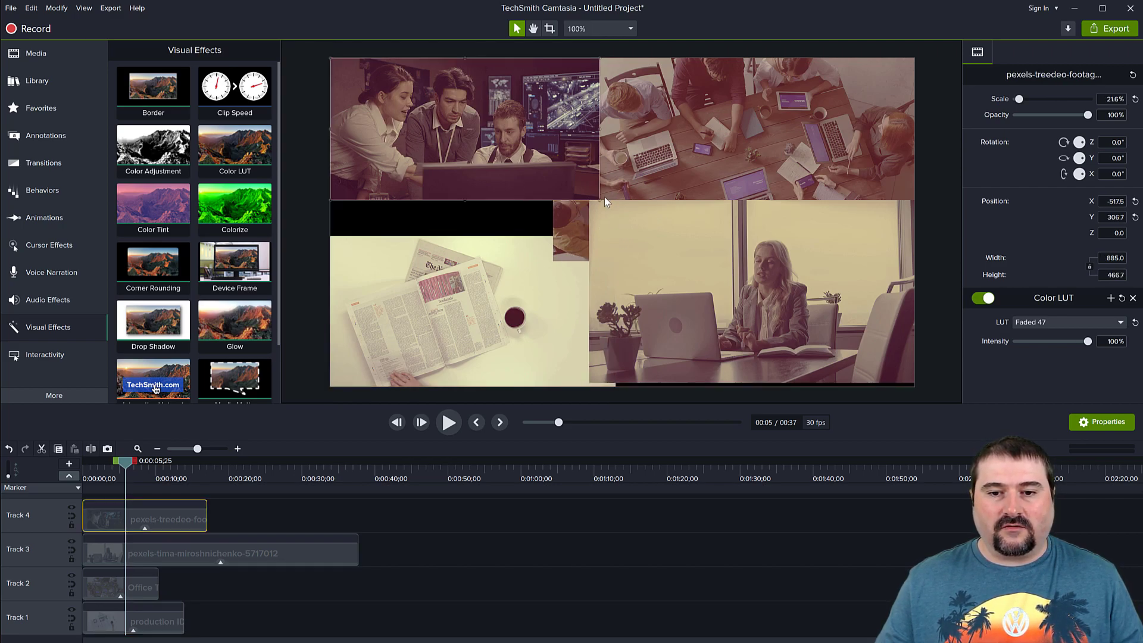
drag(608, 206, 665, 237)
click(714, 164)
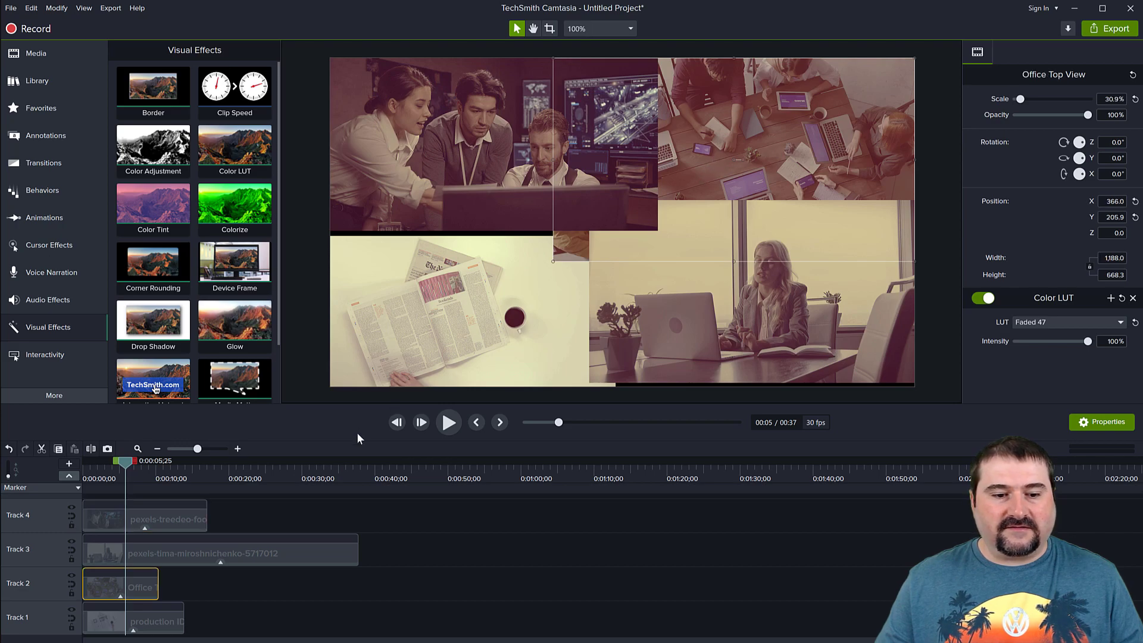
drag(58, 589, 44, 510)
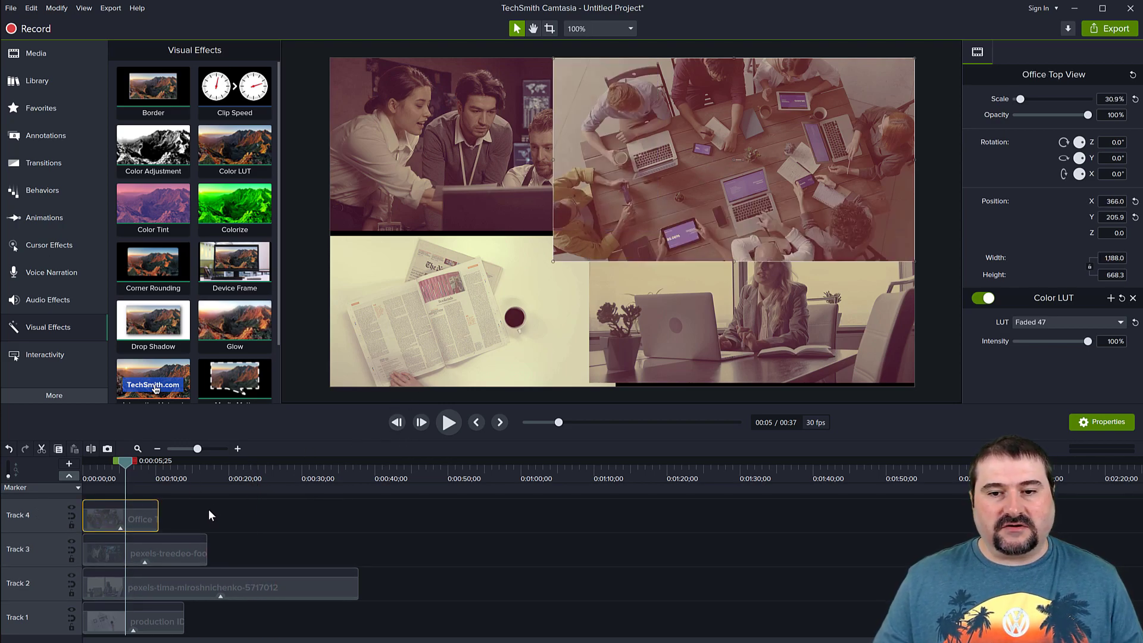
Set LUT intensities to 90% for men-at-computer, 70% for overhead office, 100% for woman-at-laptop, then select all clips.
click(490, 180)
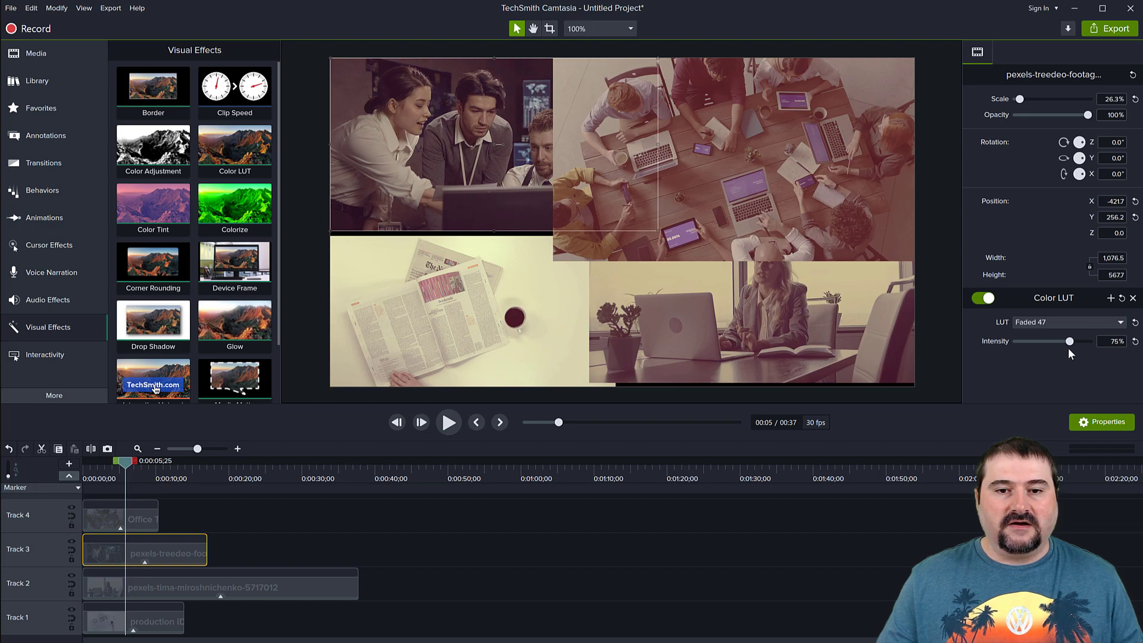
drag(1070, 348, 1076, 347)
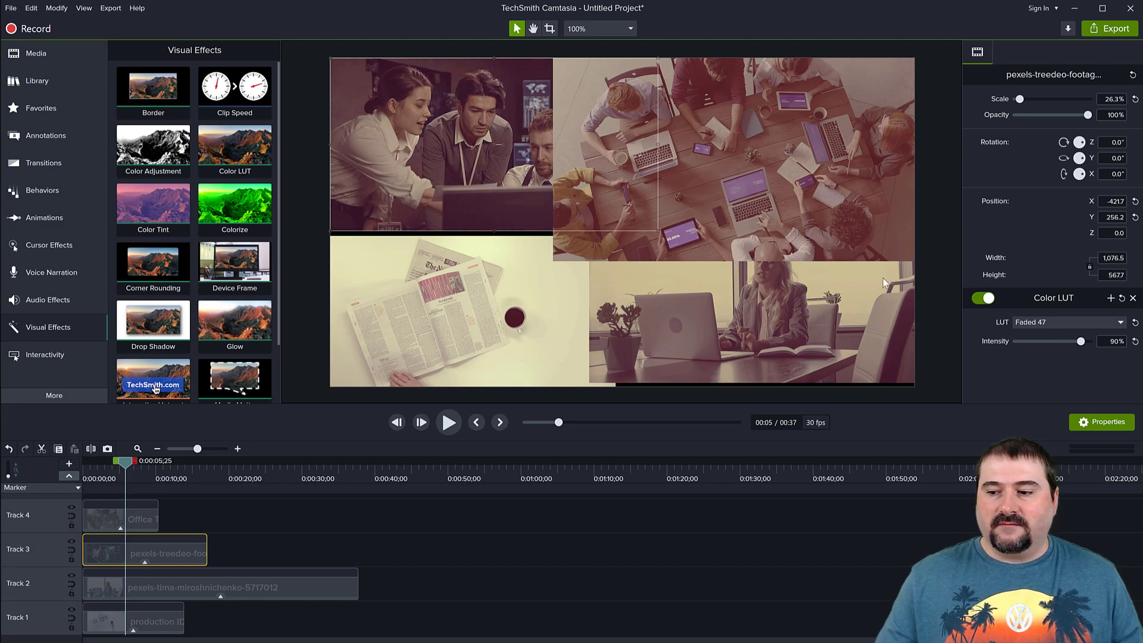
click(834, 231)
drag(1070, 340, 1067, 345)
key(Tab)
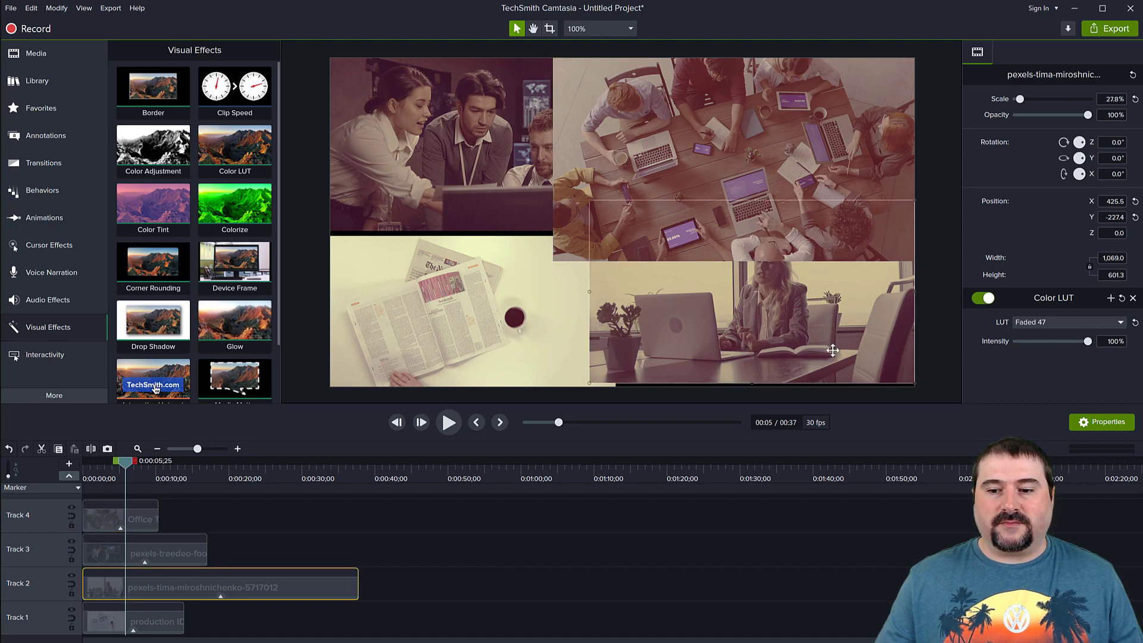
drag(832, 350, 833, 353)
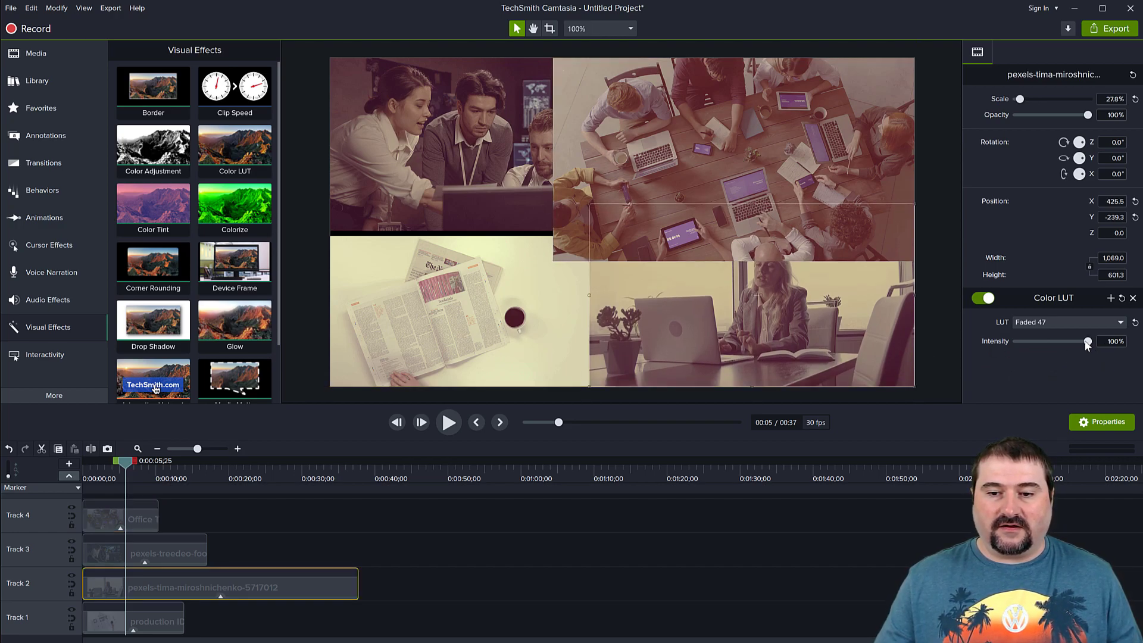
drag(1077, 342, 1094, 345)
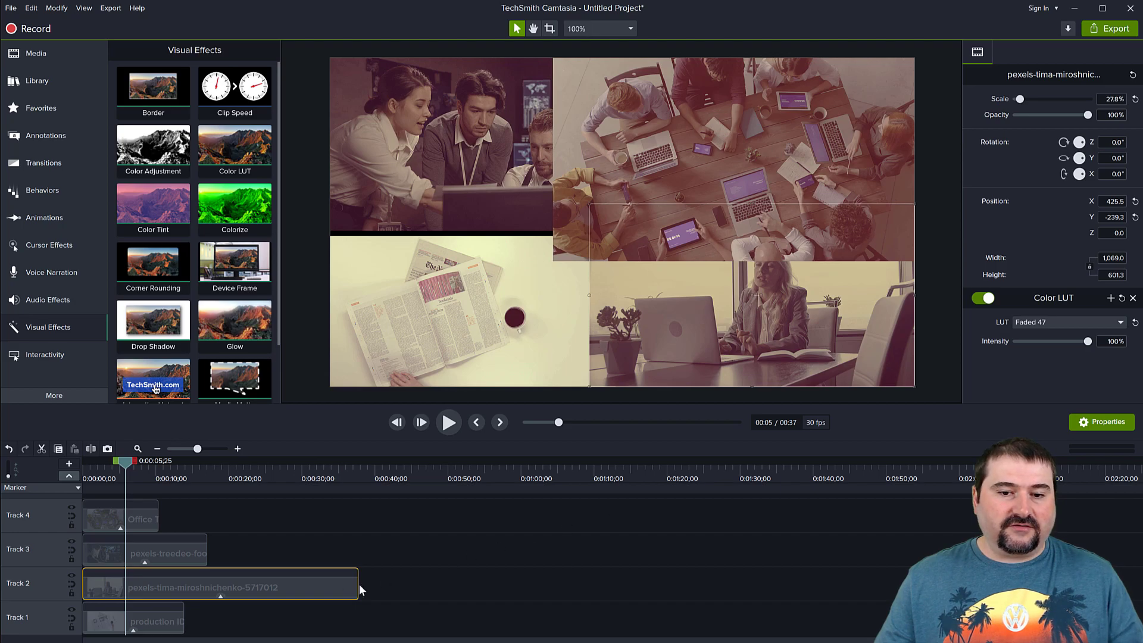
drag(228, 624, 98, 511)
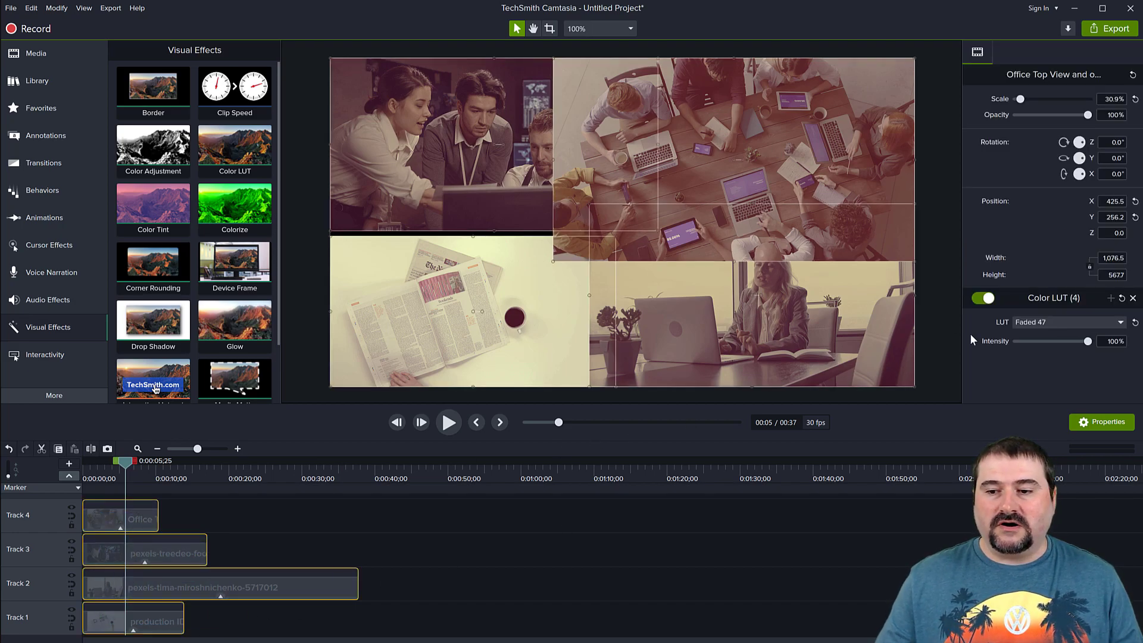
Replace Faded 47 with the Korben 214 LUT on all four selected clips.
click(1033, 323)
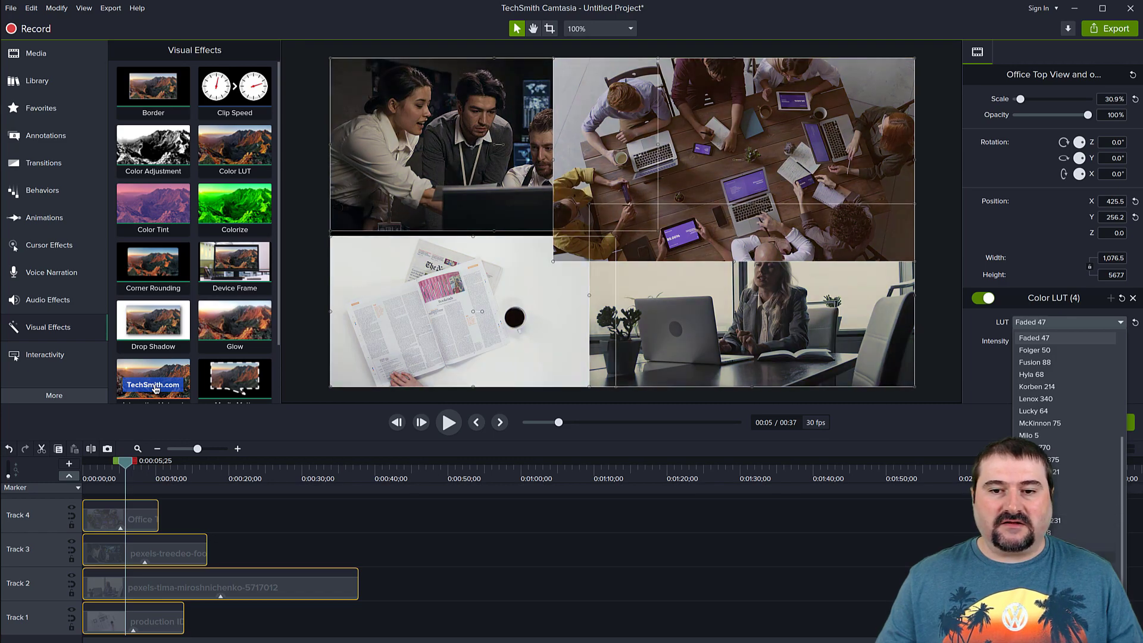
scroll(1065, 393, down, 1)
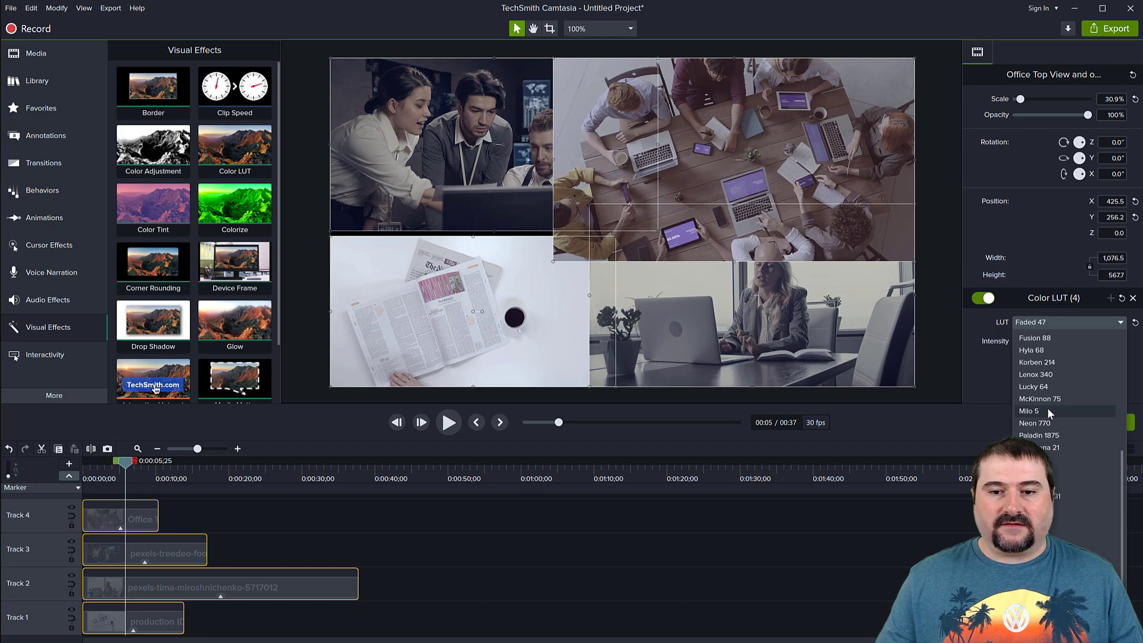
click(1044, 364)
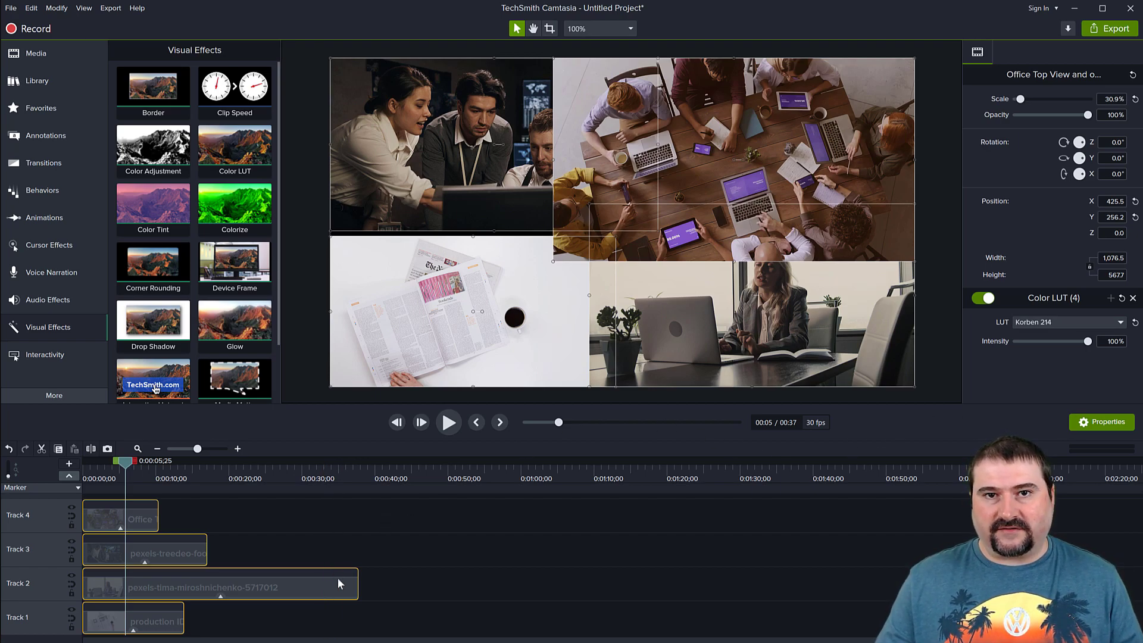
Select all four Media Bin clips and run Proxy Video > Create Proxy Video.
click(37, 58)
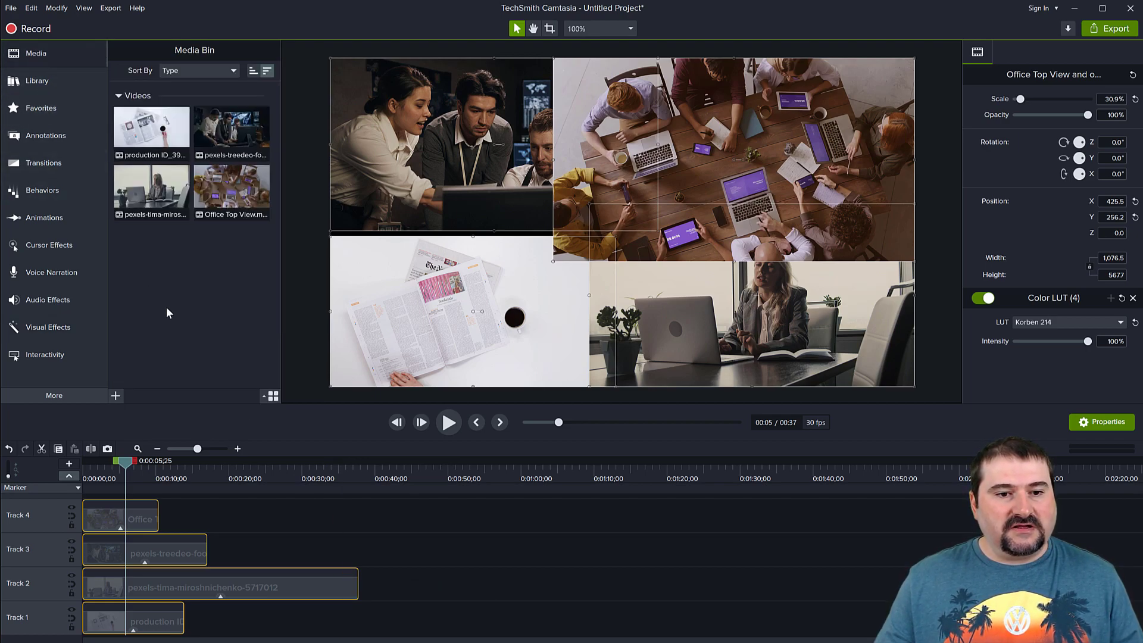
drag(131, 278, 226, 128)
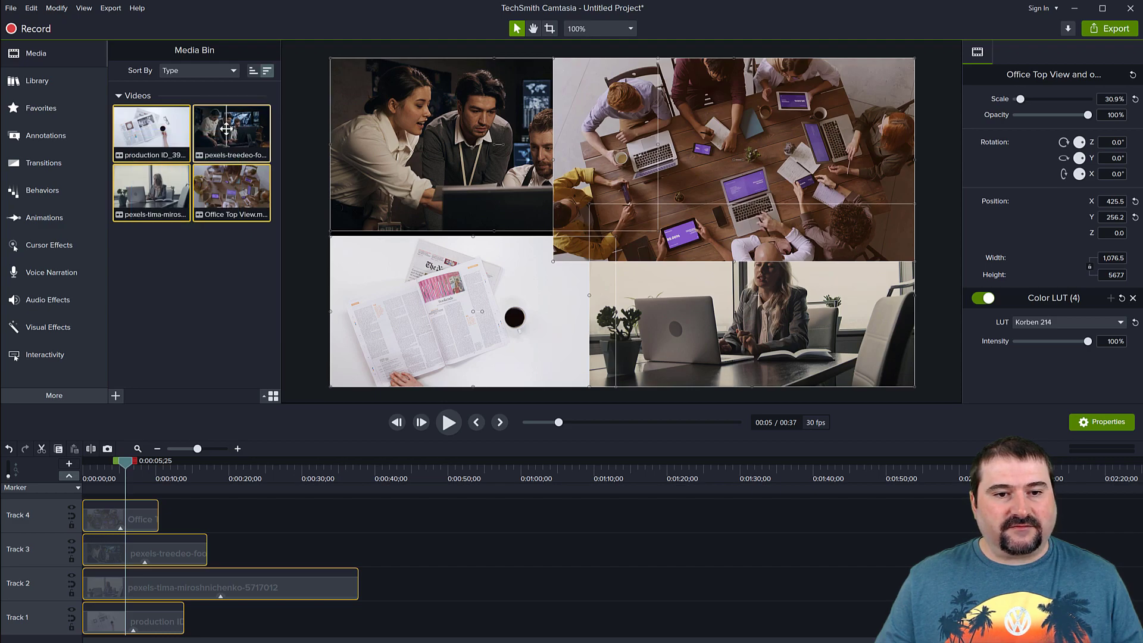
right_click(228, 132)
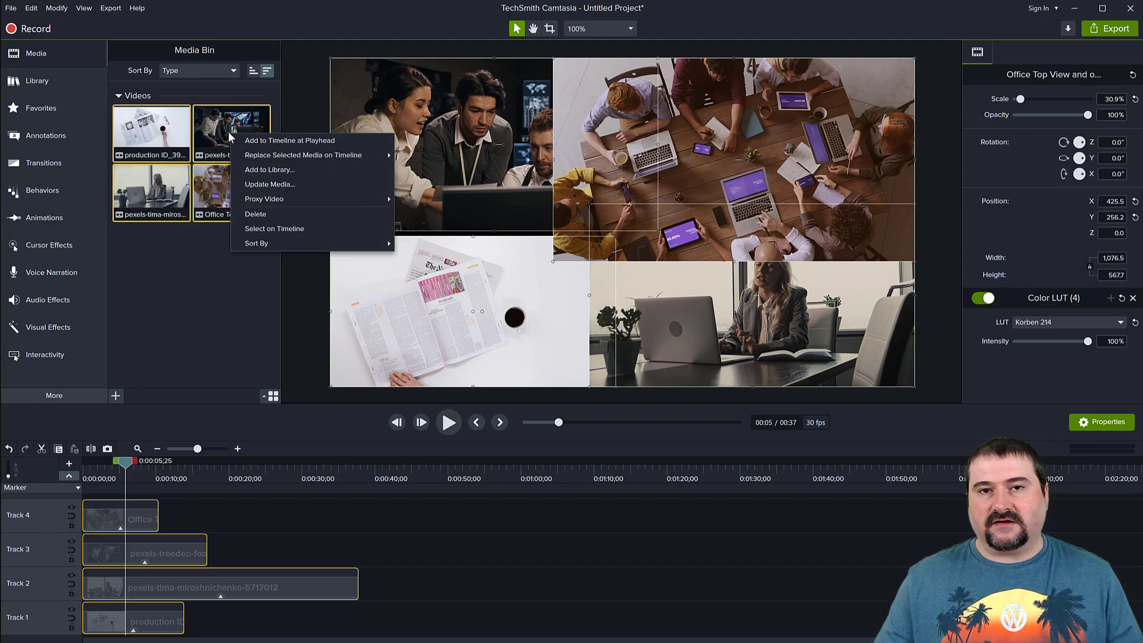
mouse_move(304, 205)
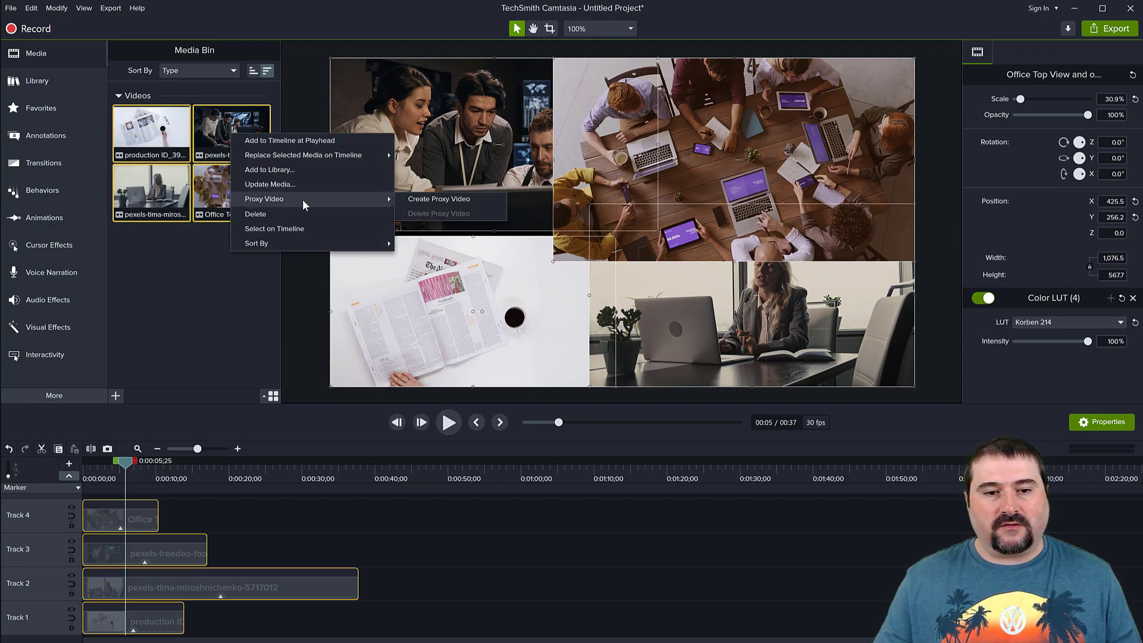
click(411, 201)
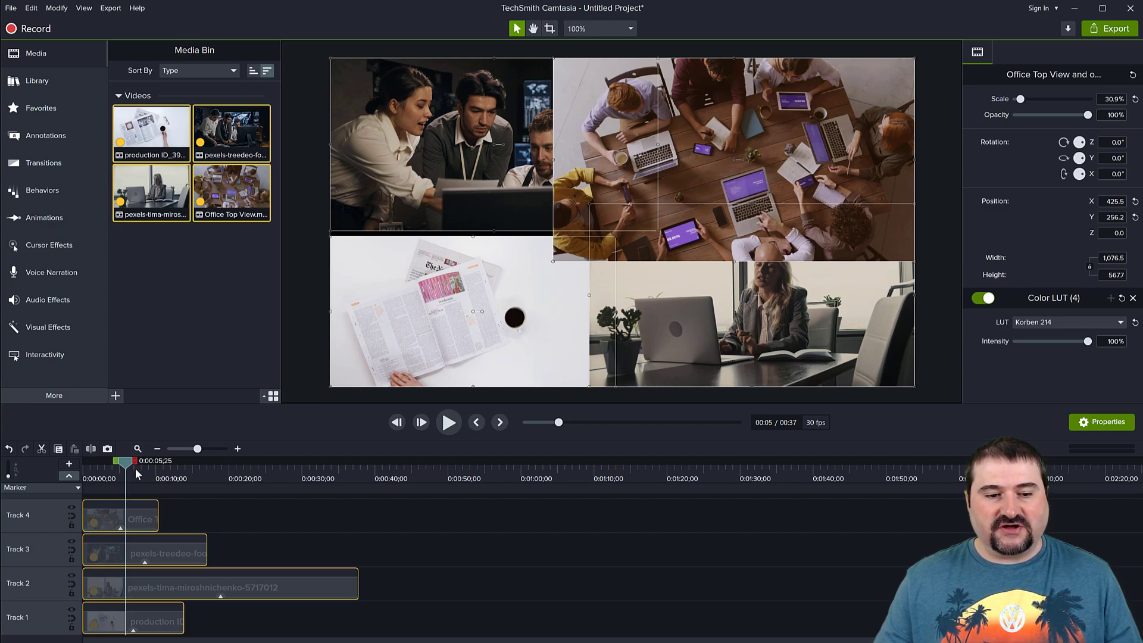
Apply the Pasadena 21 LUT to the clips.
drag(127, 464, 119, 493)
click(1070, 322)
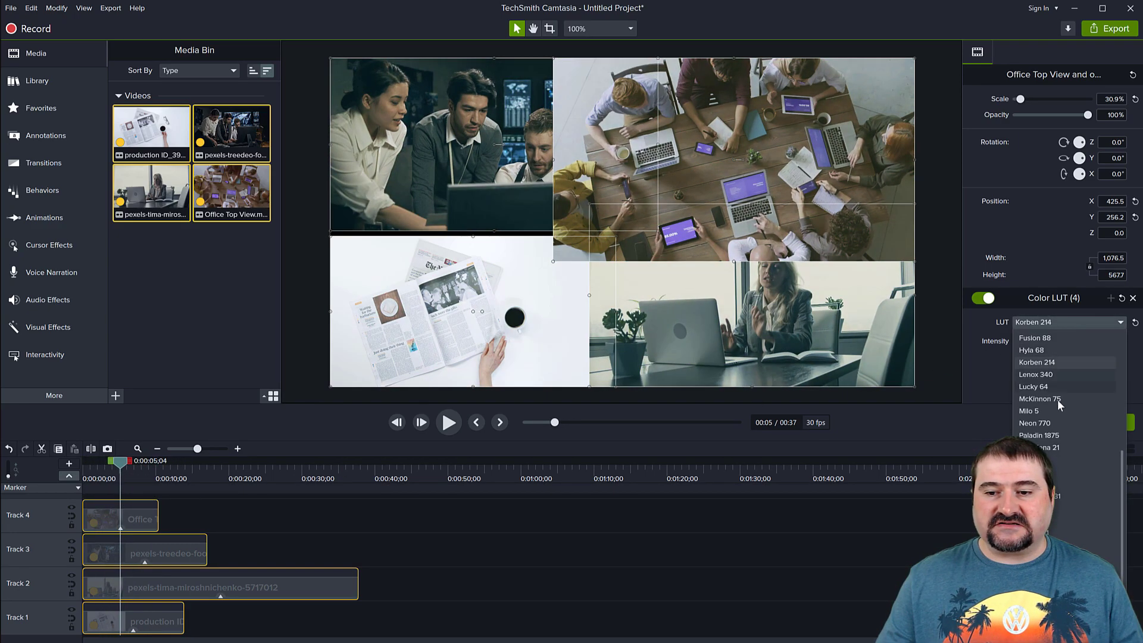
click(1047, 443)
Raise the top-left meeting clip's LUT intensity to 100%.
click(765, 352)
click(512, 298)
click(467, 152)
click(714, 154)
click(515, 155)
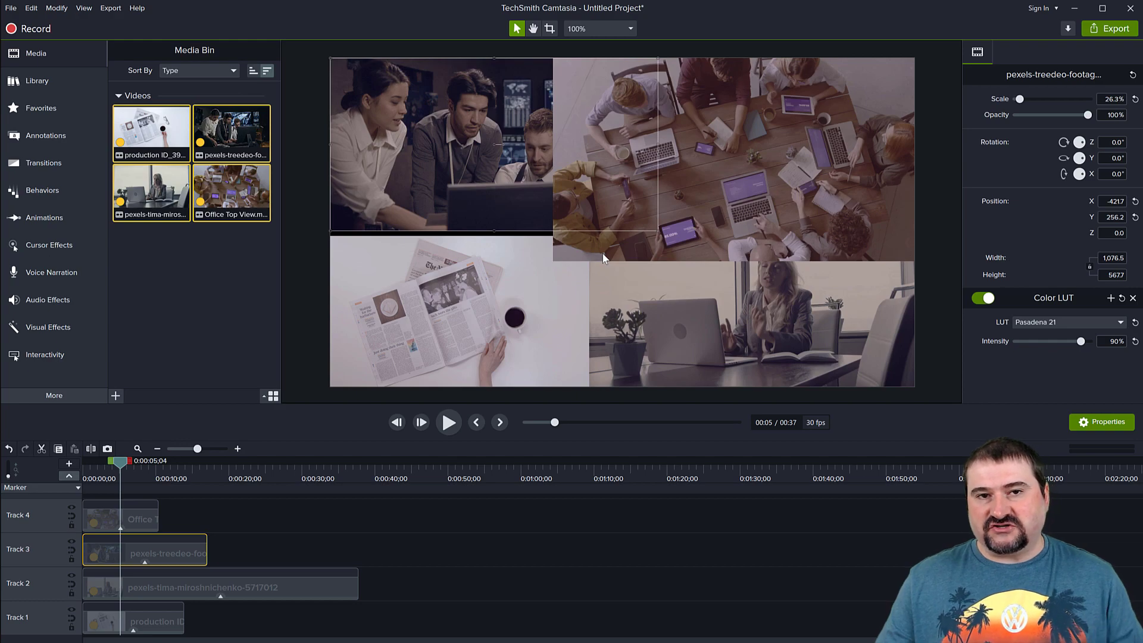
drag(1081, 341, 1105, 348)
Check the other clips, then select all four and bring up their LUT list.
click(459, 309)
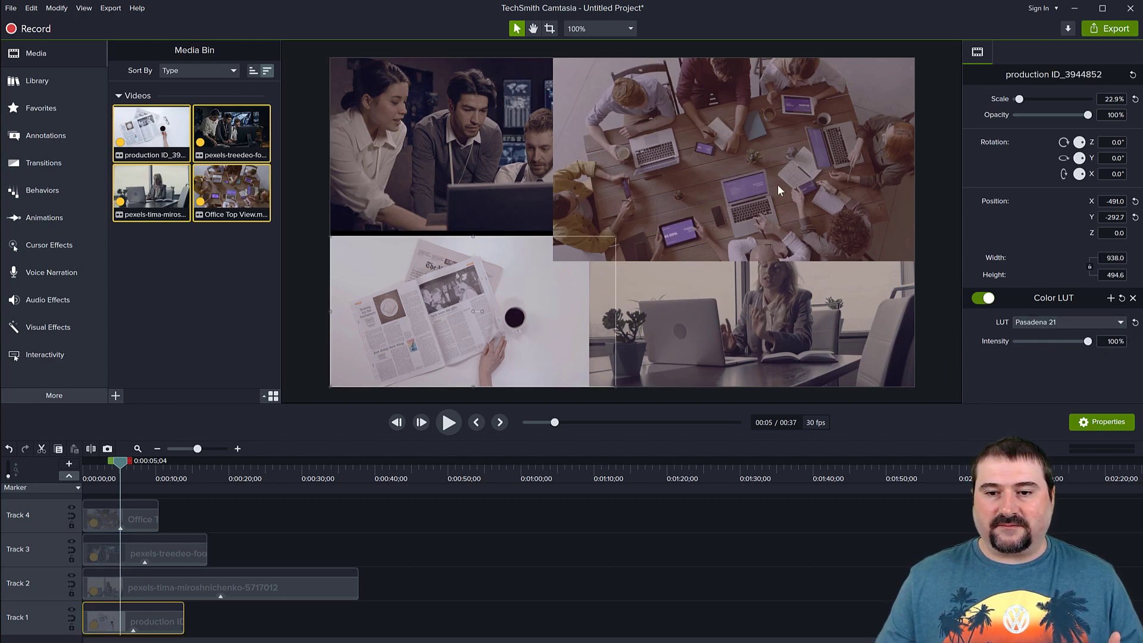
click(733, 155)
click(341, 591)
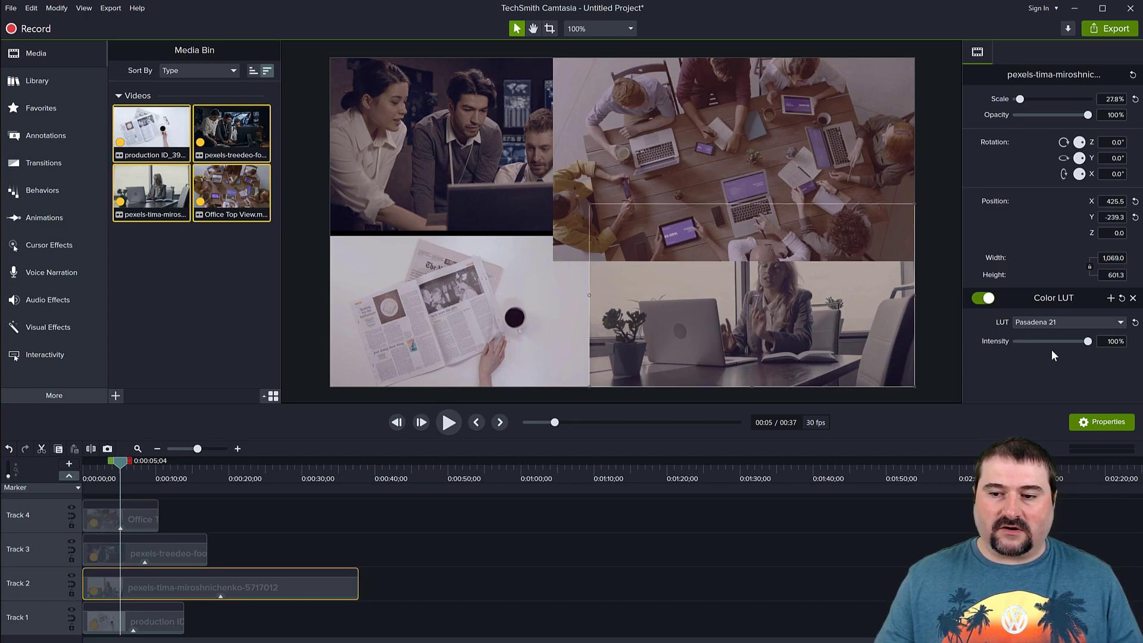
drag(224, 623, 97, 510)
click(1051, 323)
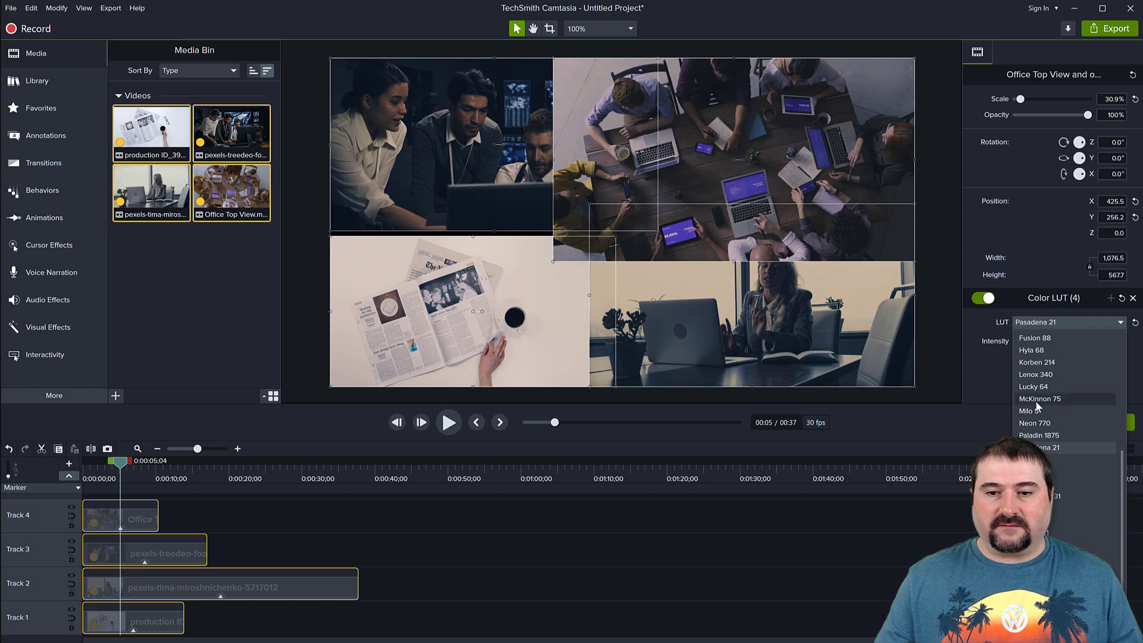
Switch all four clips to the Sprocket 231 LUT and move the meeting clip onto Track 4.
click(1048, 496)
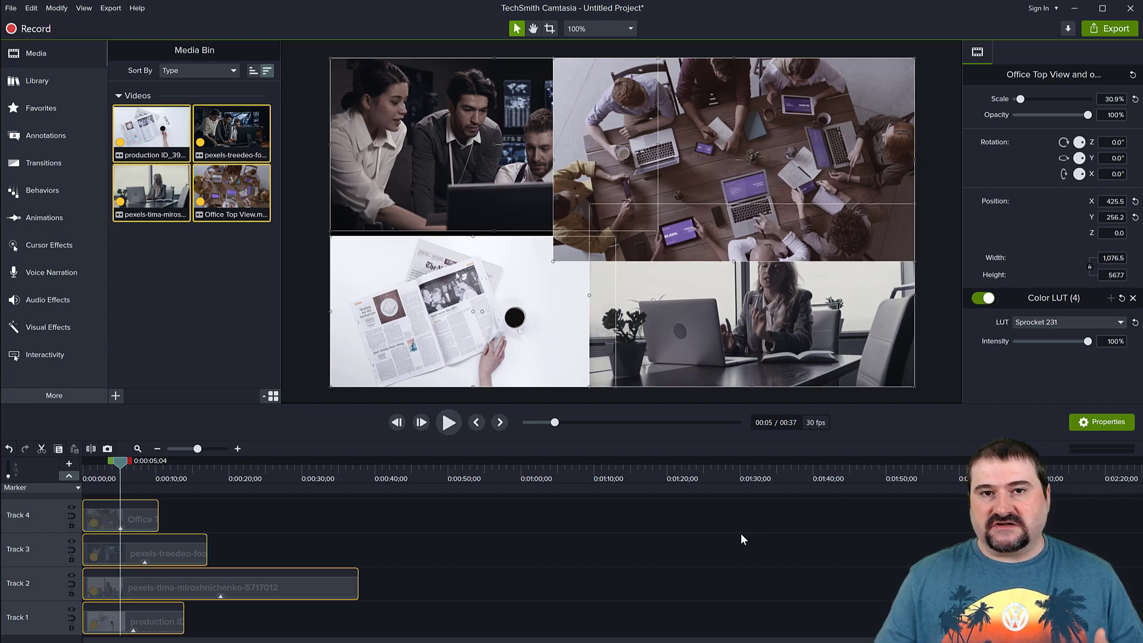
click(262, 547)
click(688, 157)
click(461, 175)
drag(49, 556, 33, 509)
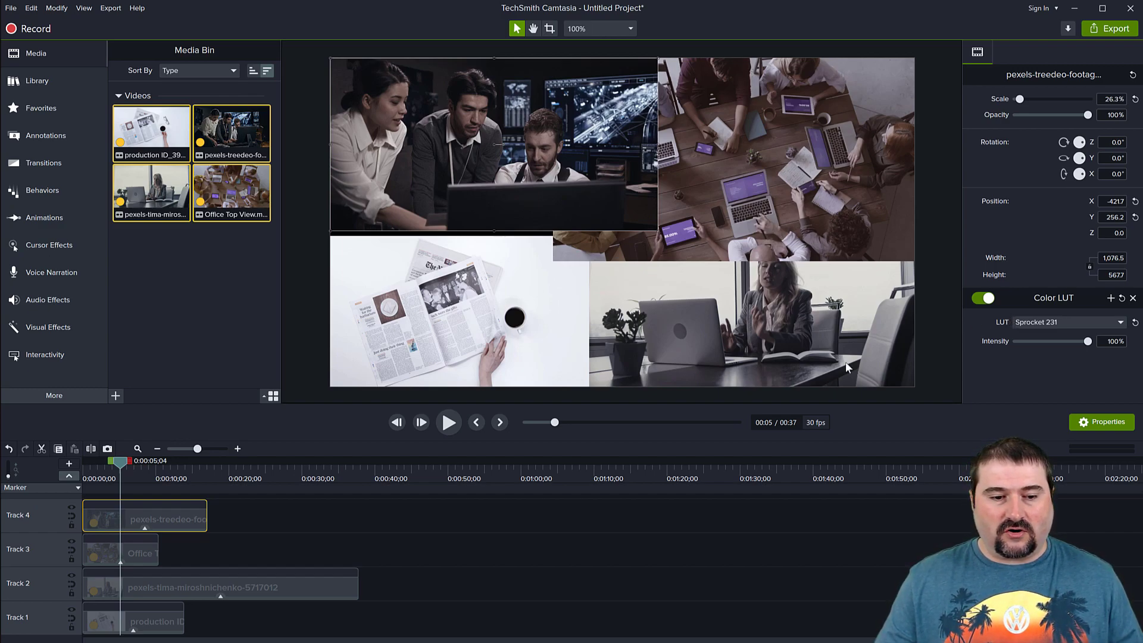
Add a Color Adjustment to the Track 4 meeting clip at brightness 33, contrast 63, saturation −10.
click(49, 327)
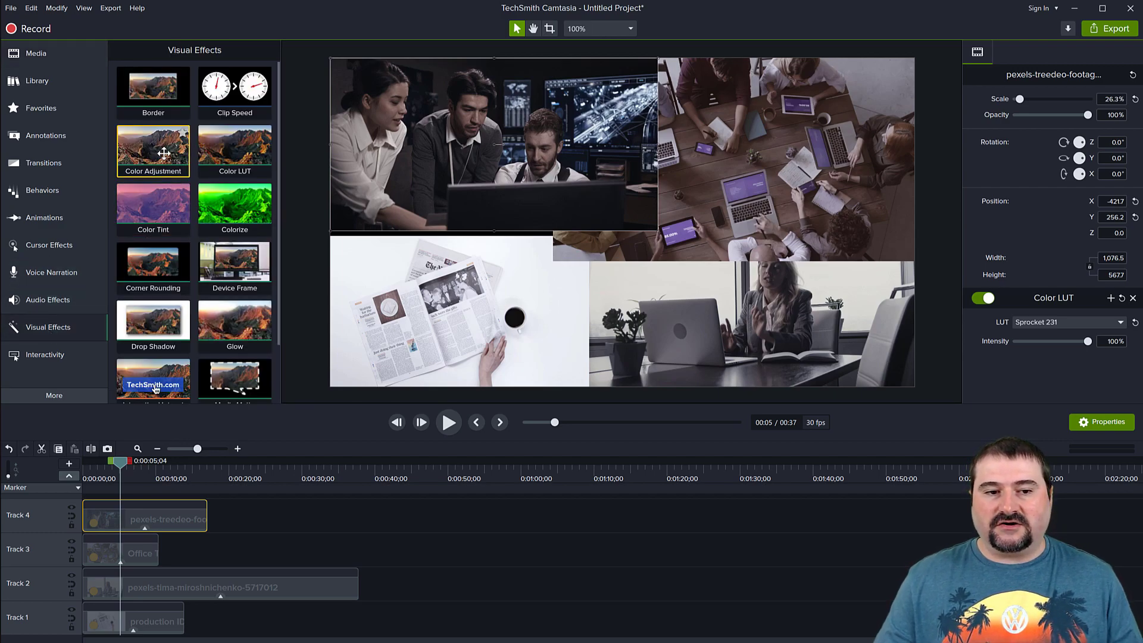
drag(163, 154, 137, 523)
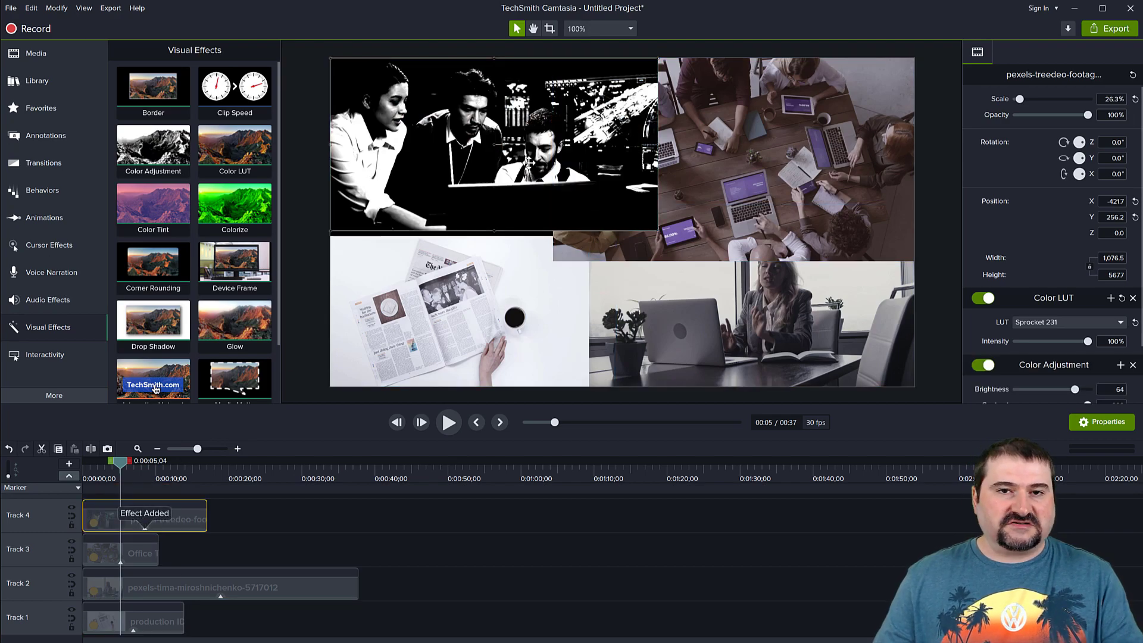
scroll(1066, 340, down, 3)
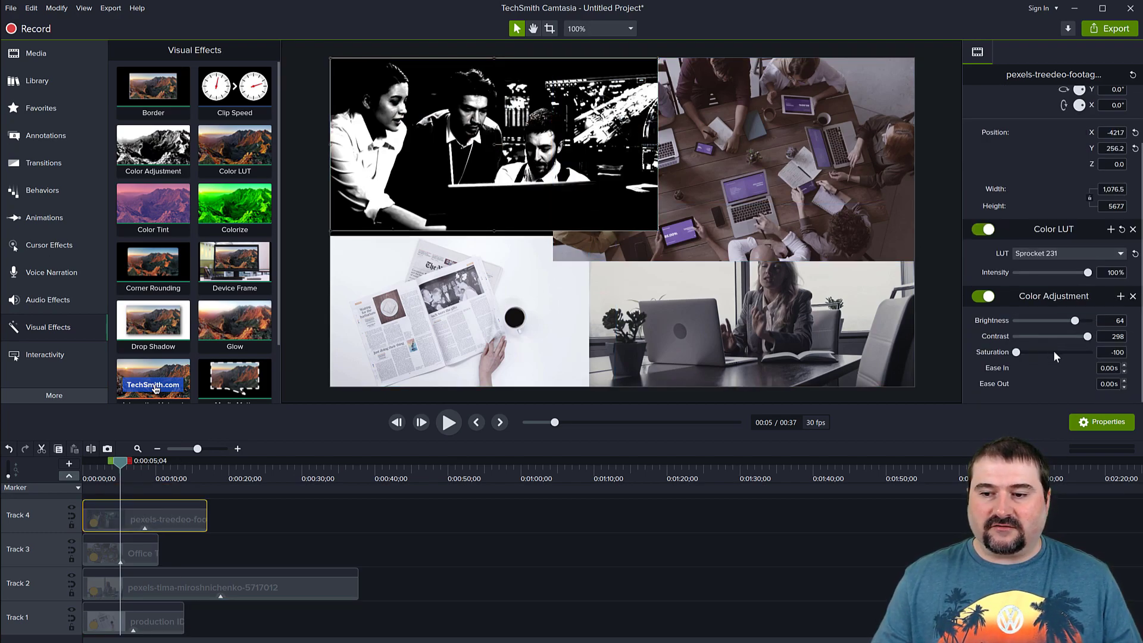
mouse_move(1083, 339)
mouse_down()
mouse_move(1052, 344)
mouse_move(1078, 323)
mouse_up()
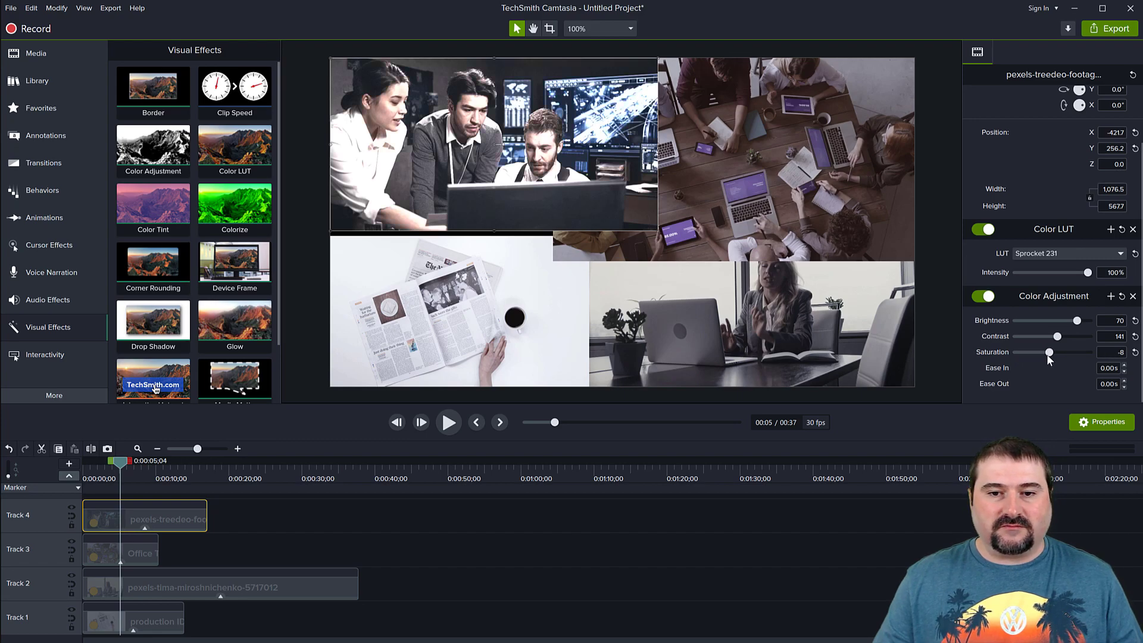
drag(1057, 336, 1066, 329)
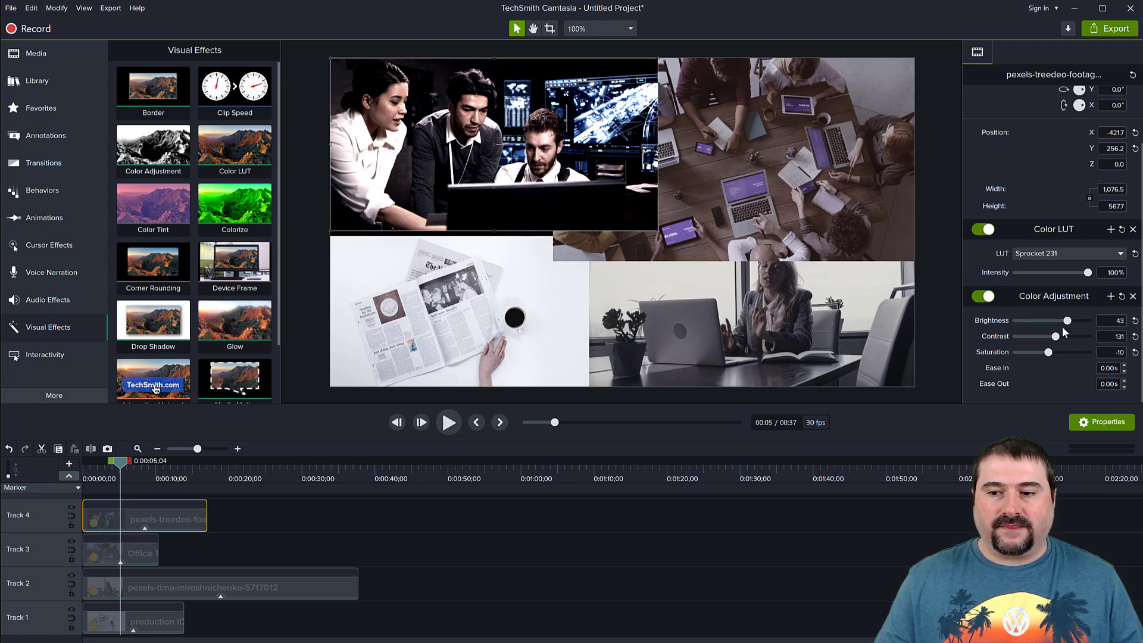
drag(1068, 324, 1044, 340)
Toggle the meeting clip's Color Adjustment and Color LUT off and on to compare, leaving both on.
click(986, 297)
click(986, 297)
click(988, 296)
click(988, 296)
click(984, 232)
click(984, 234)
click(984, 234)
click(985, 234)
click(985, 231)
click(985, 231)
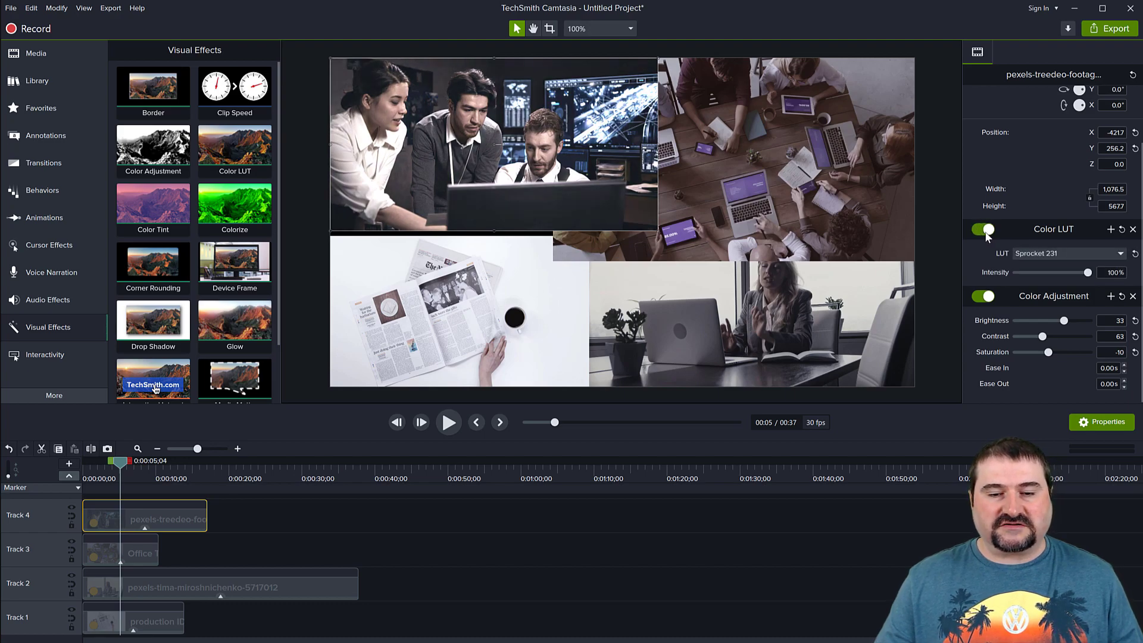
click(985, 231)
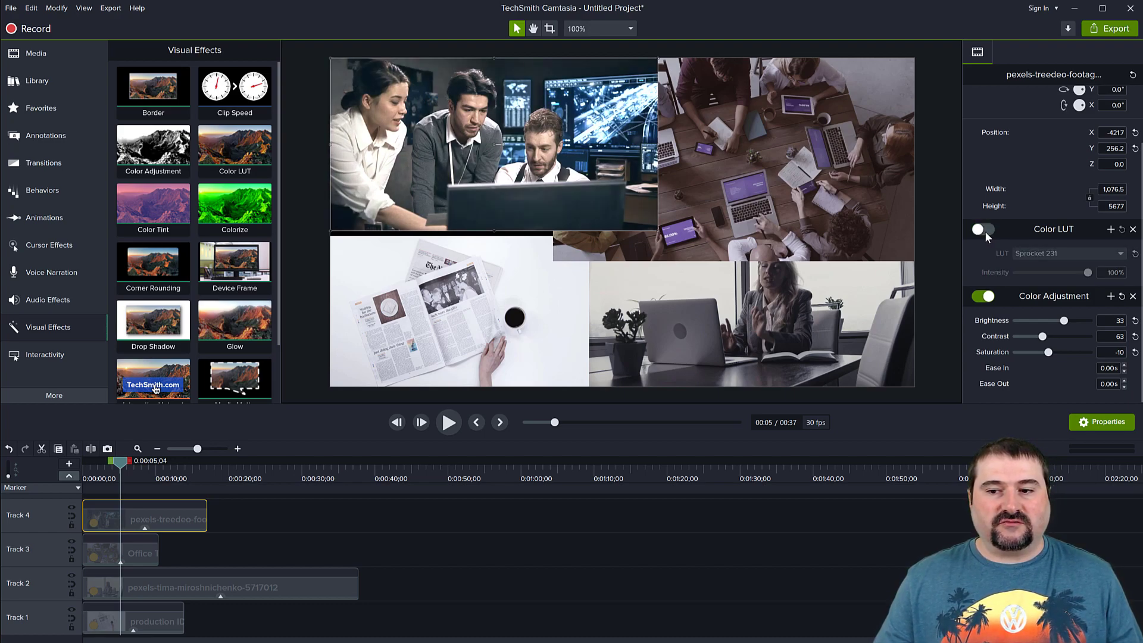
click(985, 231)
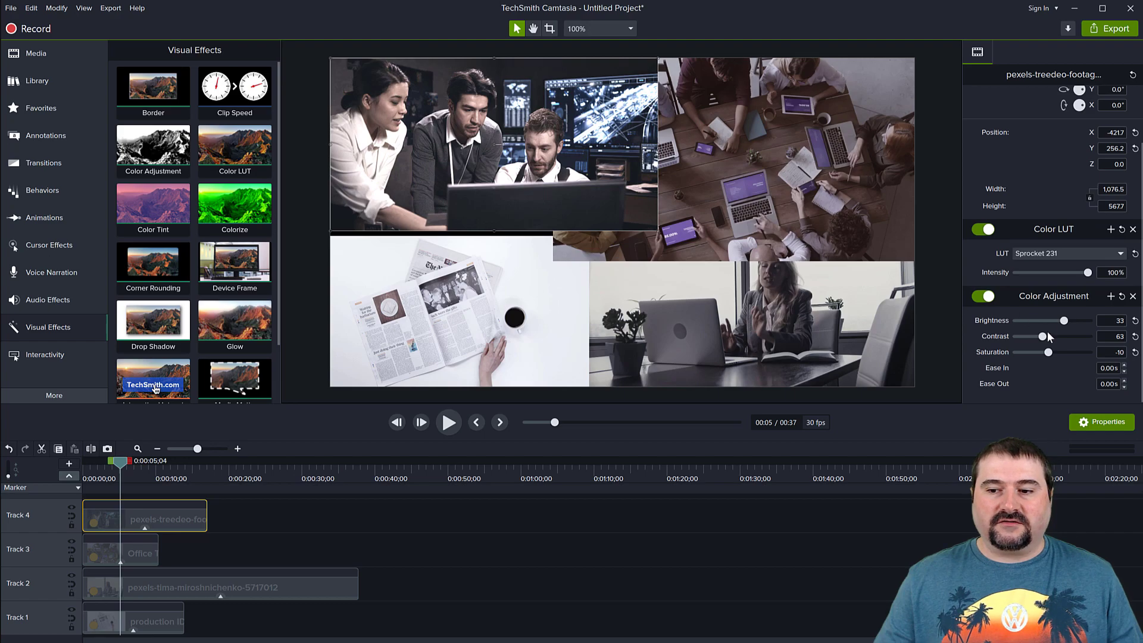
Raise the Color Adjustment saturation to 43, then deselect the clip.
drag(1059, 355, 1067, 356)
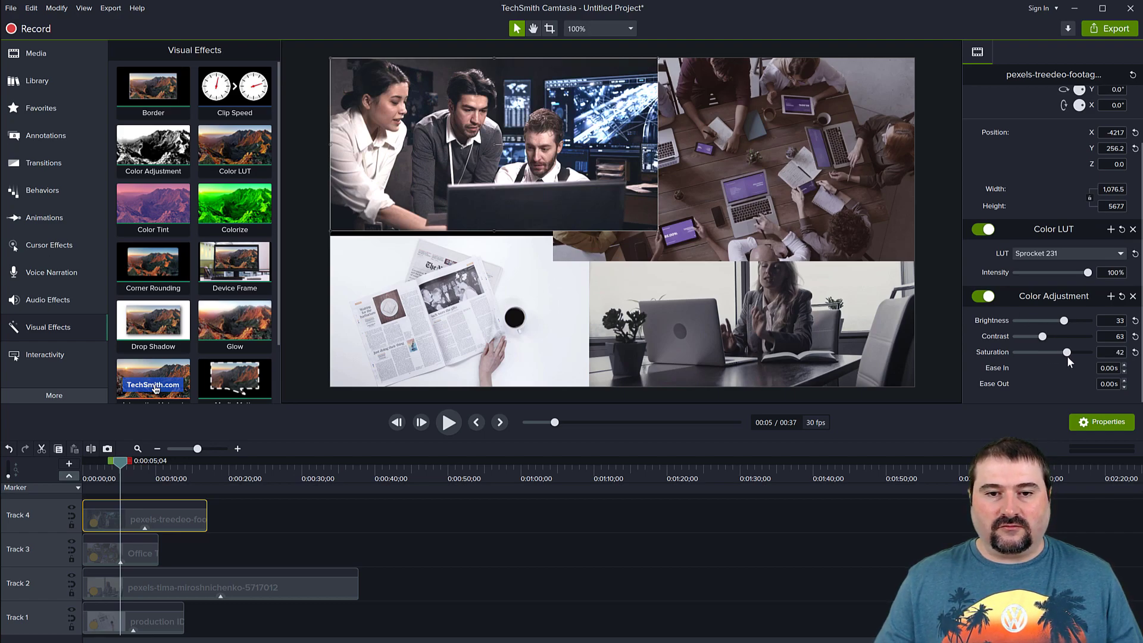
click(986, 296)
click(986, 297)
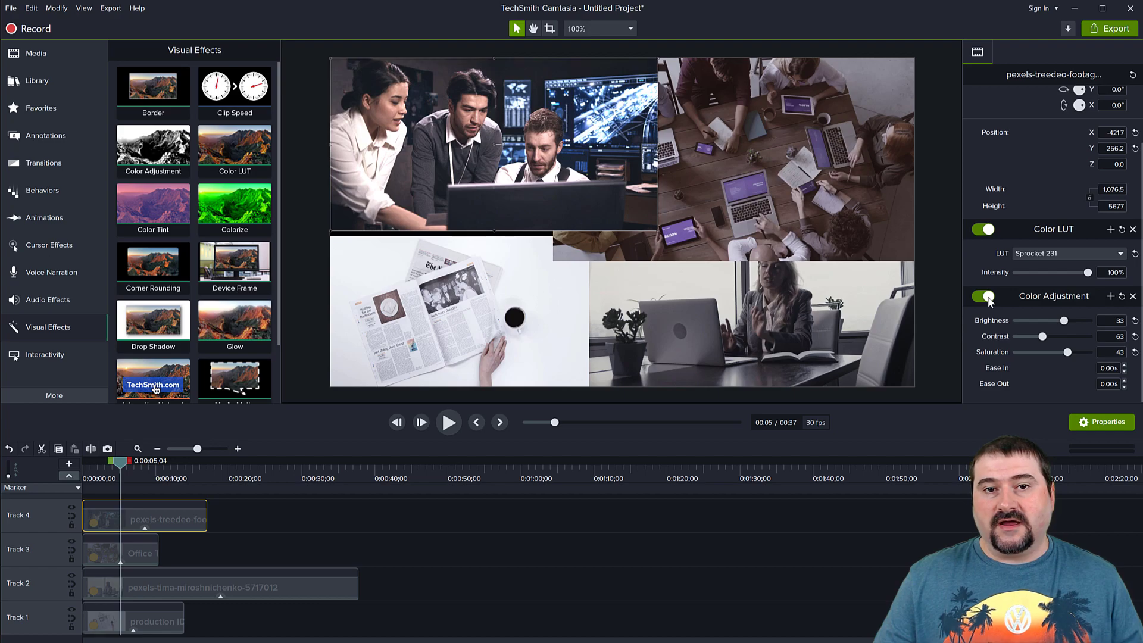
key(Escape)
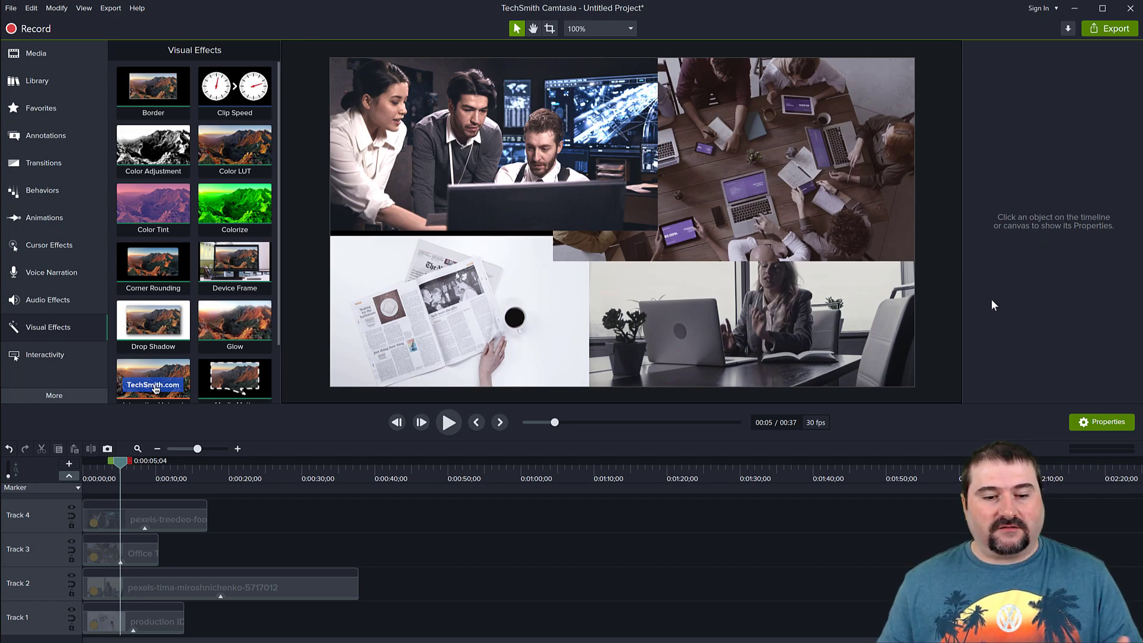
Group all four clips into Group 2 with Ctrl+G and apply a Color LUT effect to the group.
drag(359, 399, 362, 388)
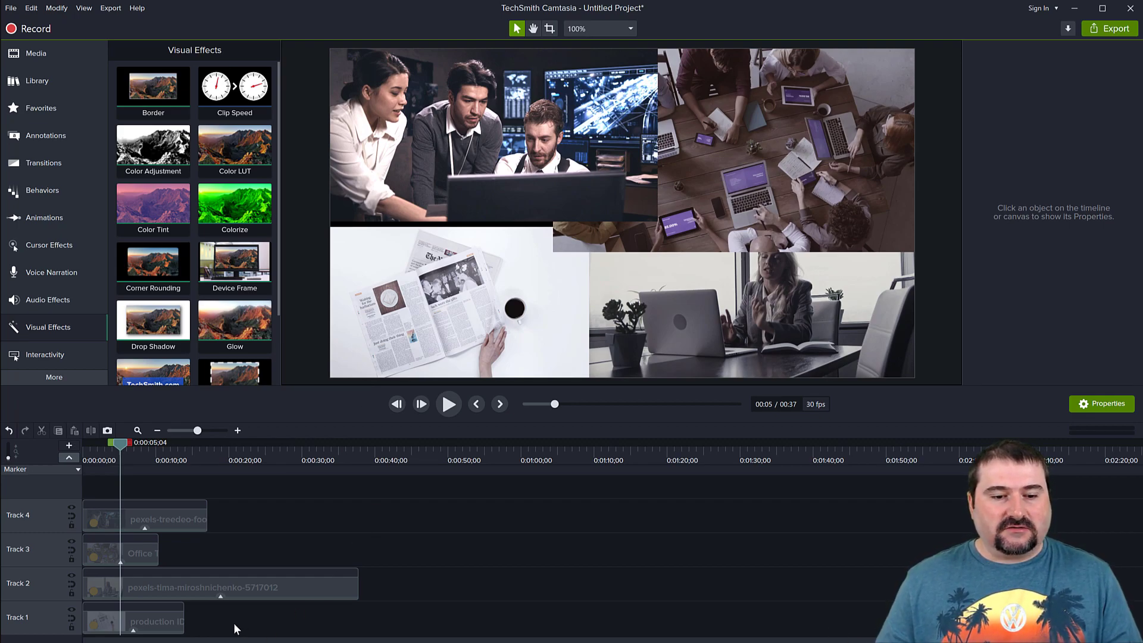
drag(256, 623, 106, 518)
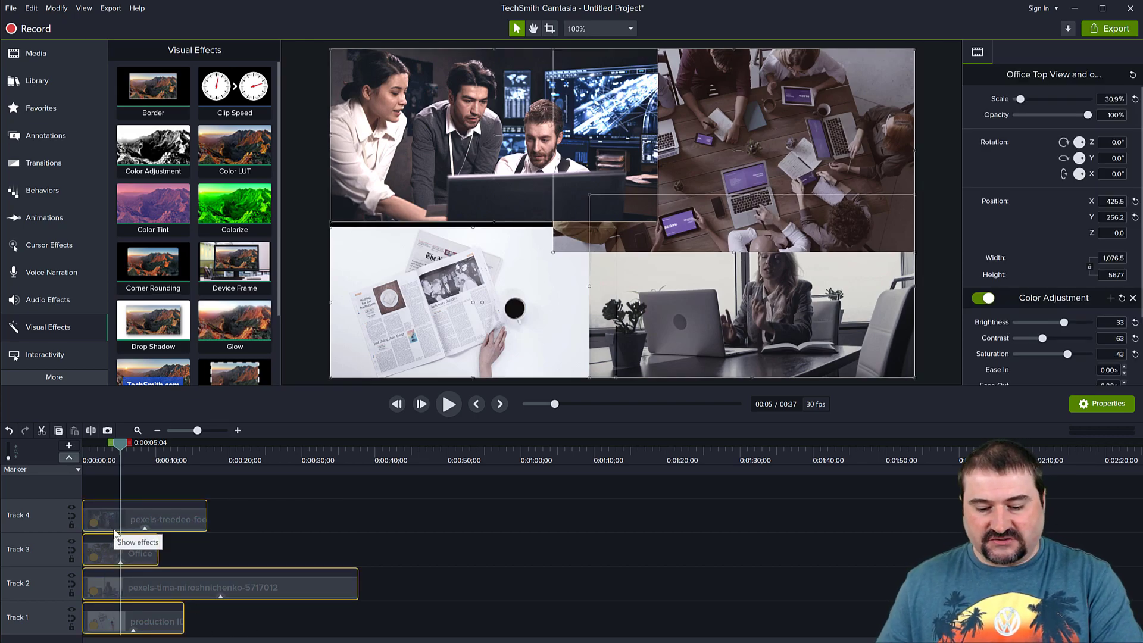
key(ctrl+g)
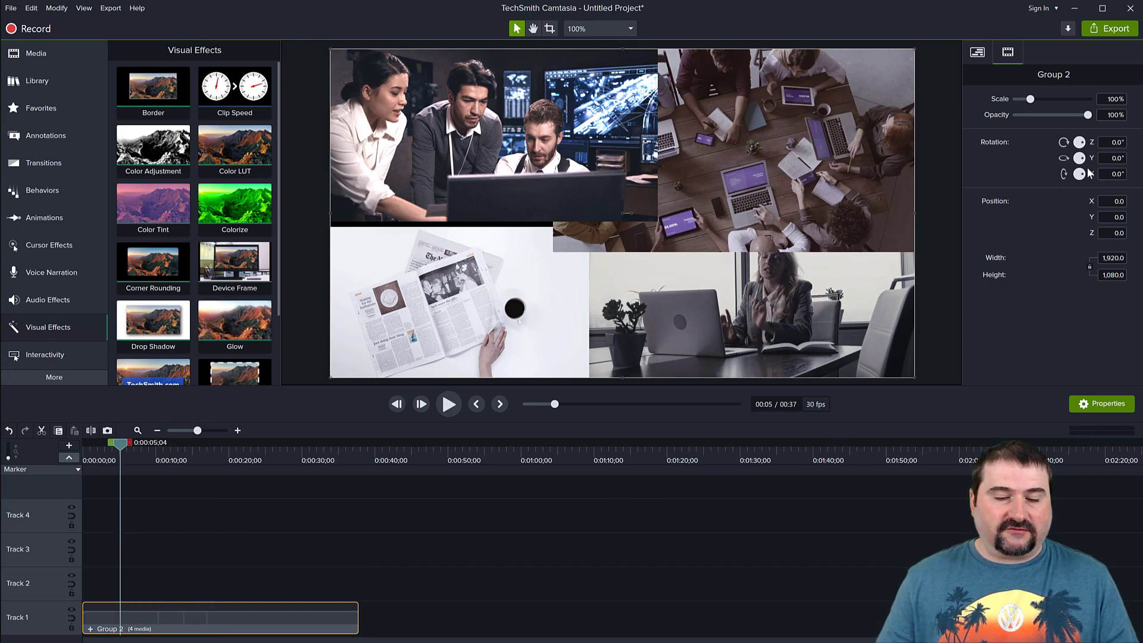
drag(232, 150, 213, 613)
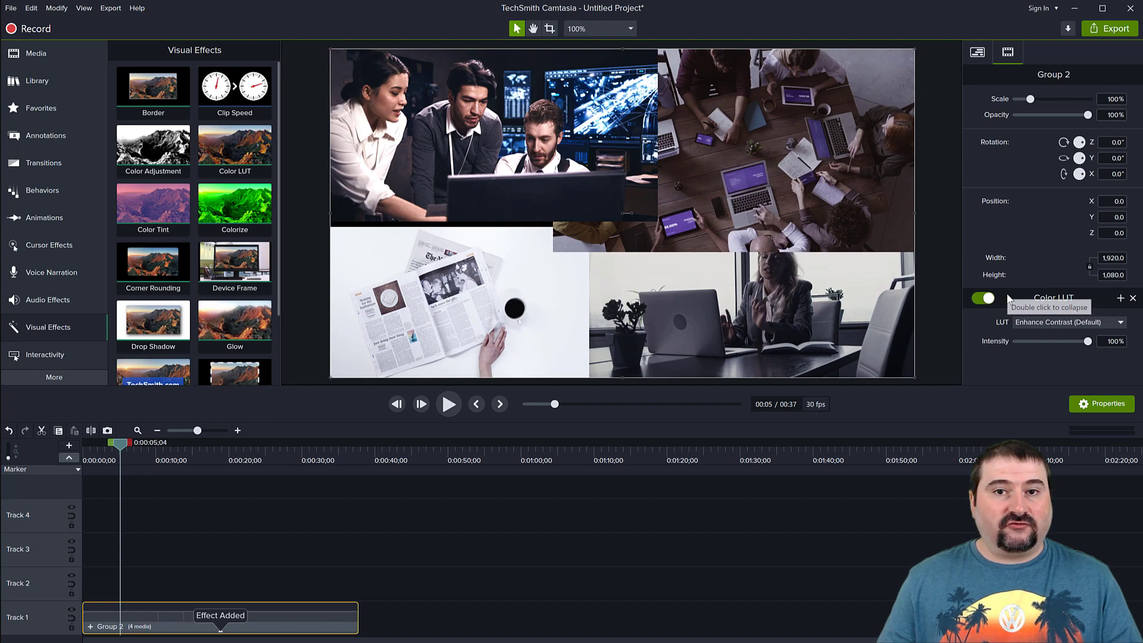
click(1047, 322)
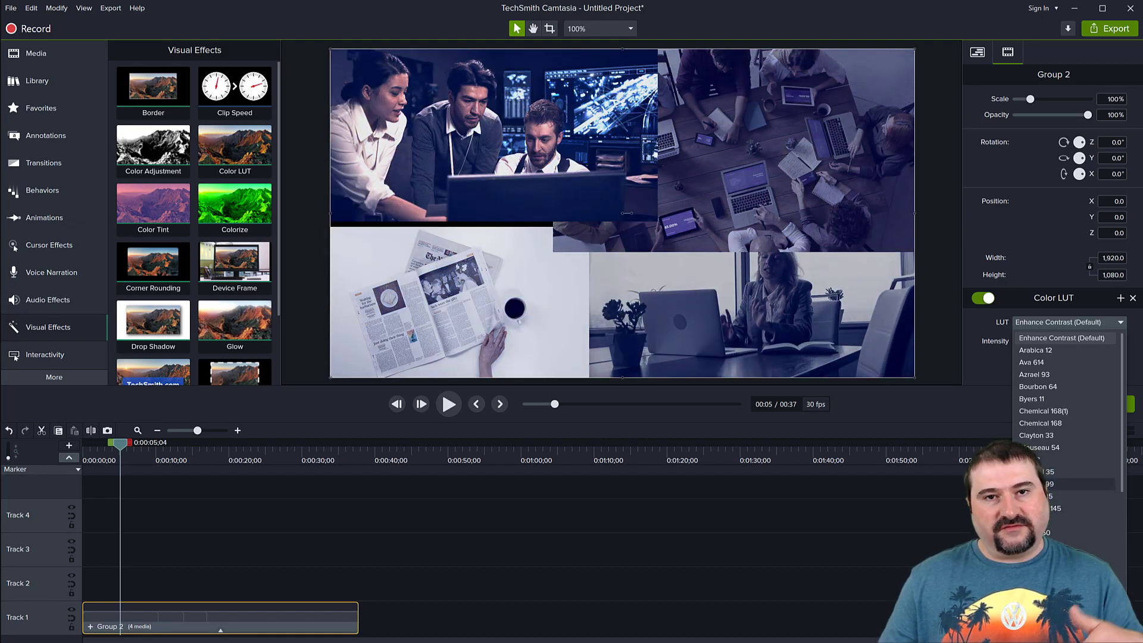
Choose the Cubicle 99 LUT for Group 2 and lower its intensity to 83%.
click(1048, 484)
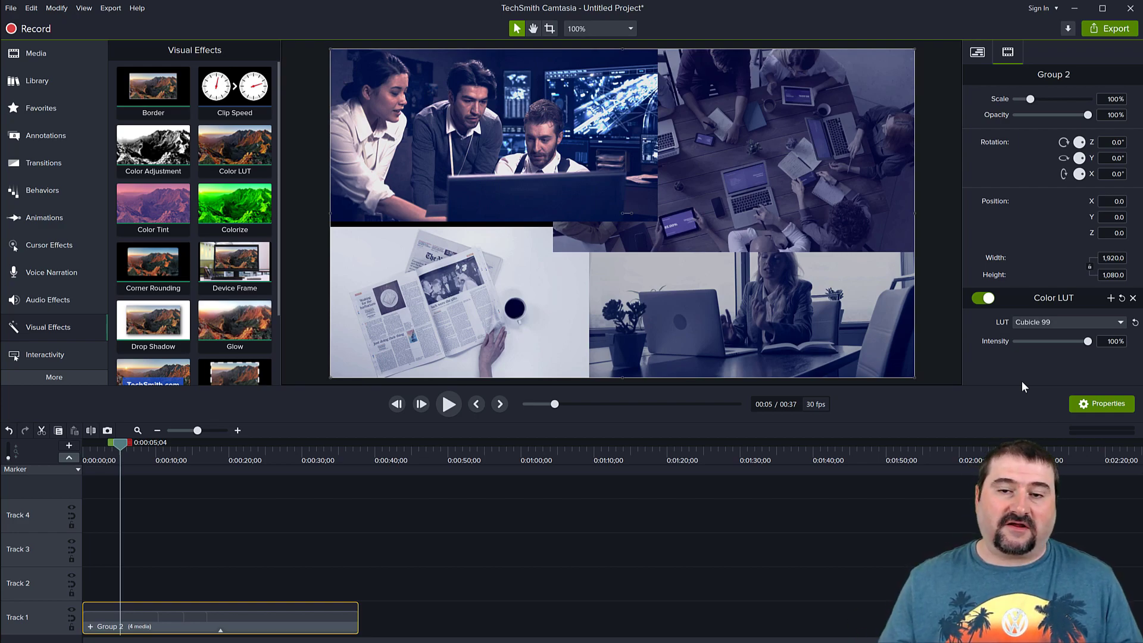
mouse_move(1088, 344)
mouse_down()
mouse_move(1066, 345)
mouse_move(1075, 345)
mouse_up()
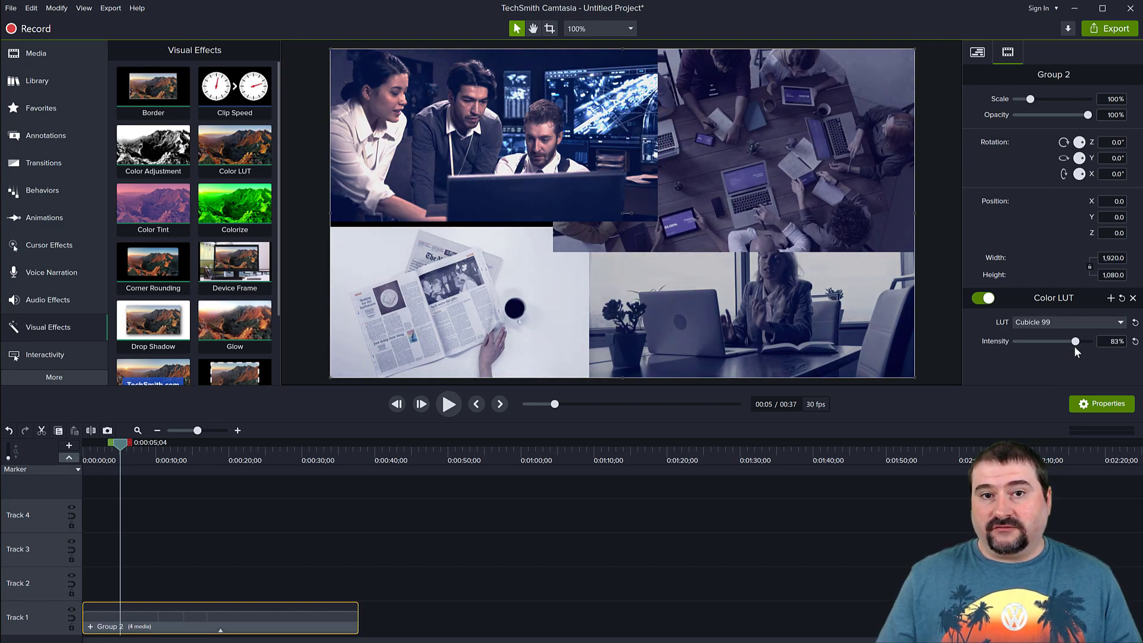